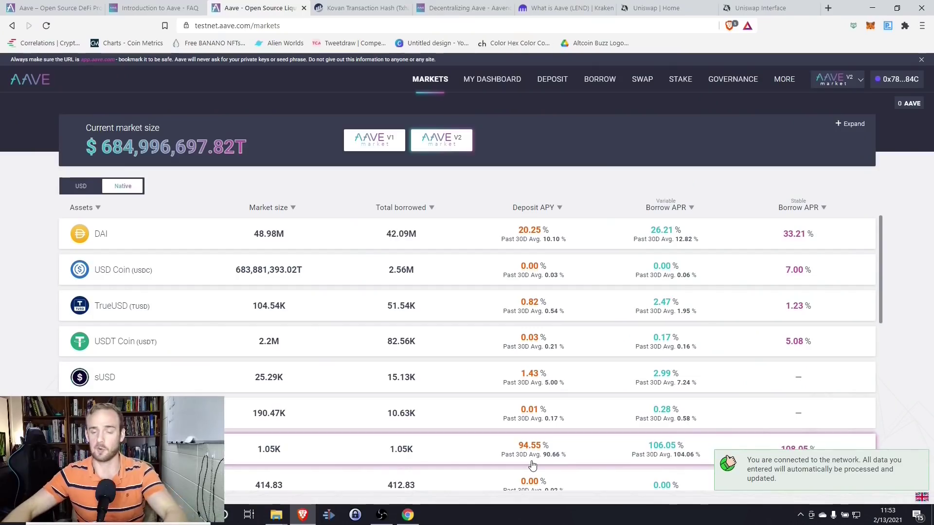
Step: Start an ETH deposit of 0.01 ETH and bring up its Deposit overview
left_click(552, 80)
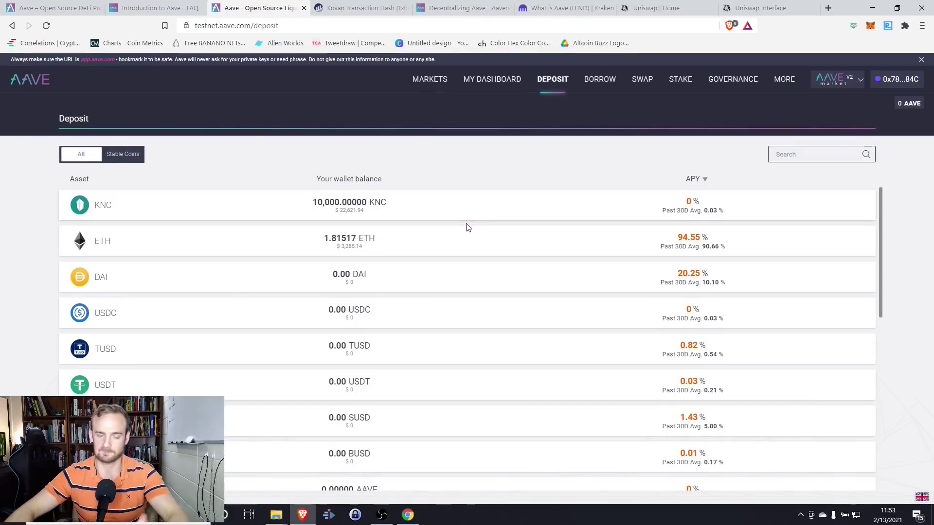
left_click(418, 241)
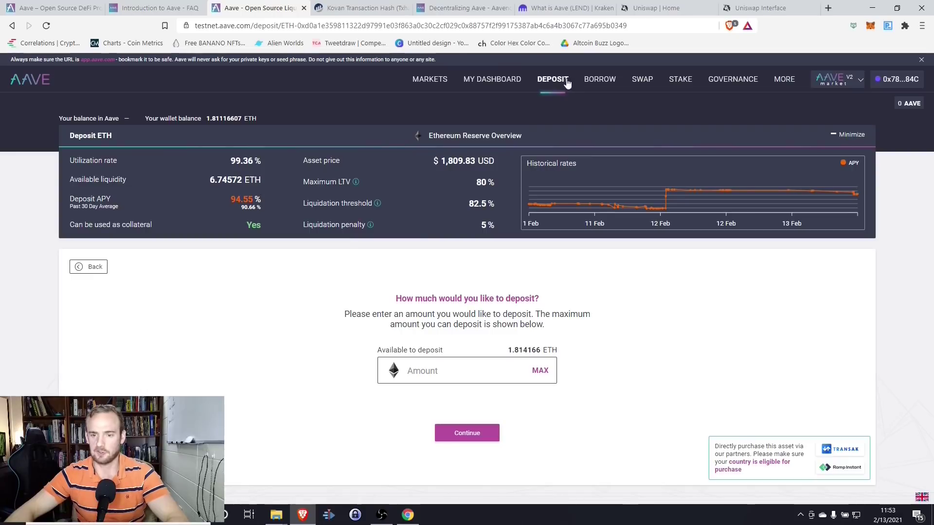
left_click(435, 370)
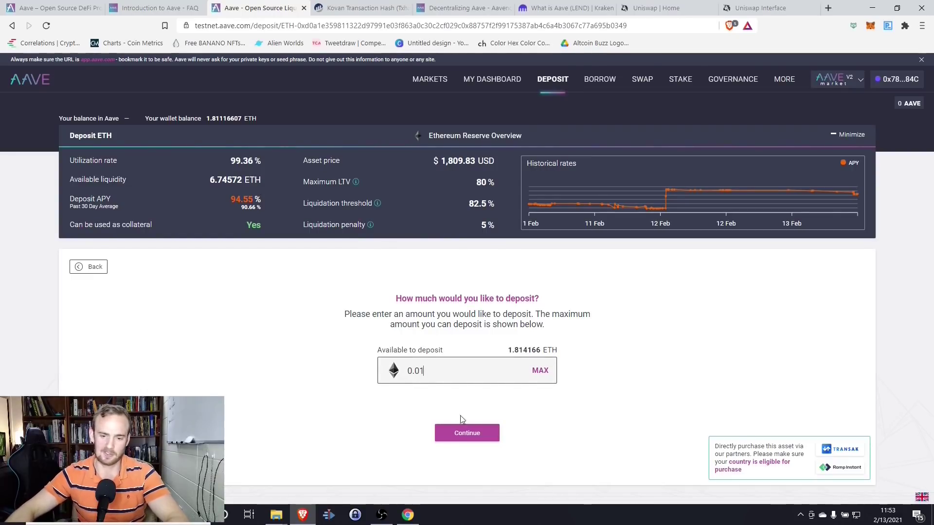
left_click(463, 436)
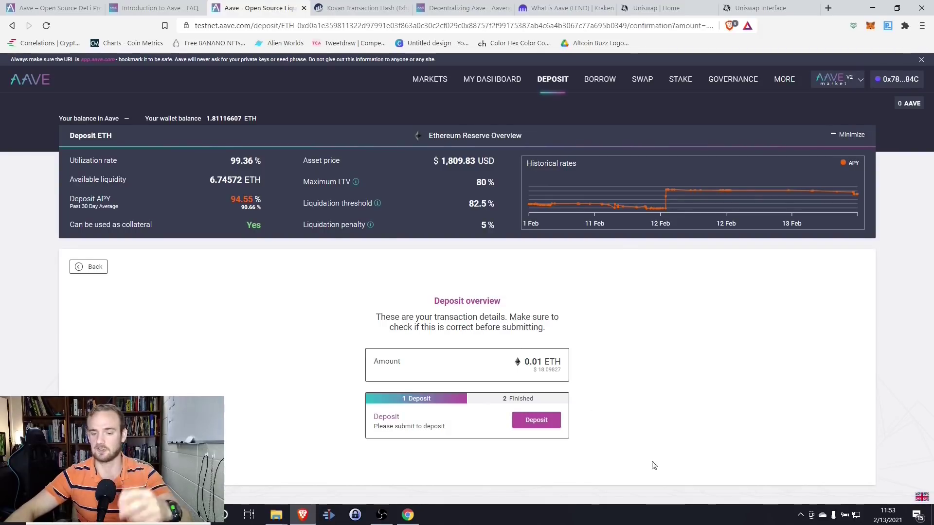
left_click(545, 421)
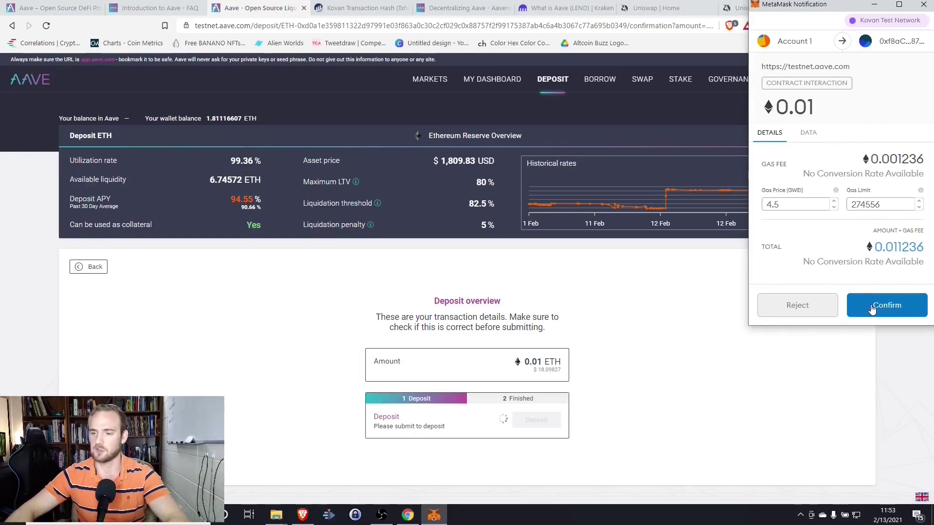
left_click(872, 310)
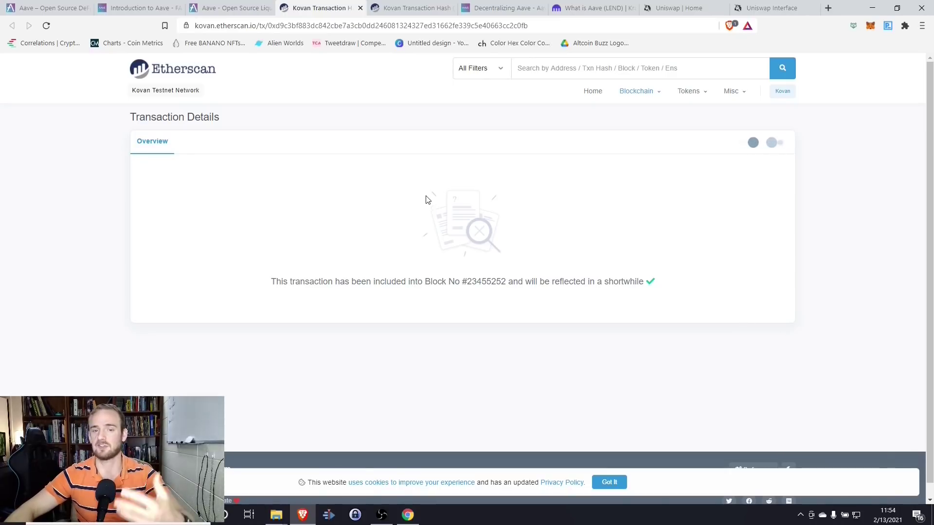
left_click(216, 7)
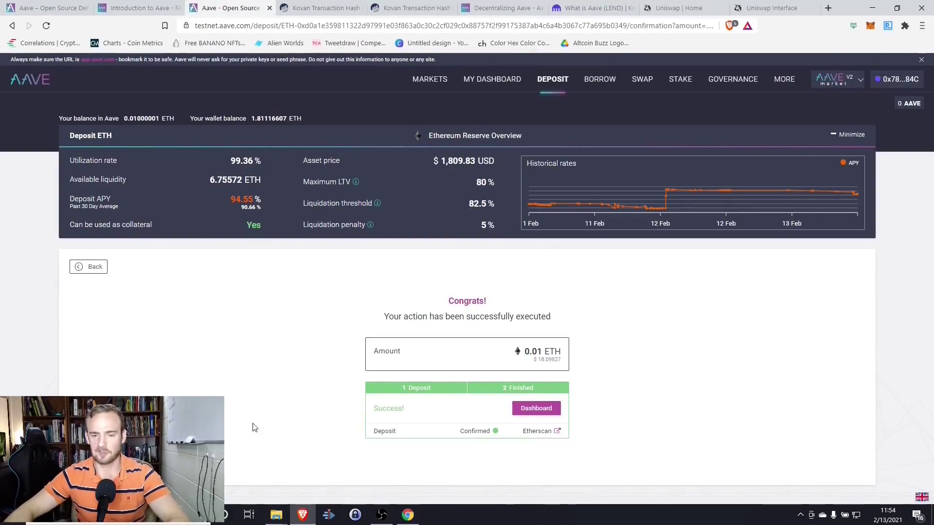
left_click(485, 77)
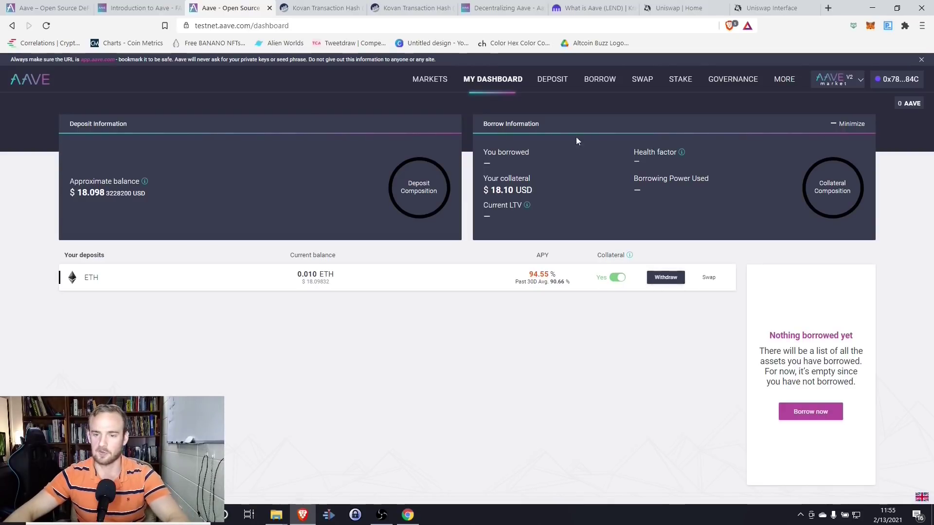
Step: Open the Borrow page showing about 14.5 of each stablecoin and 0.008 ETH borrowable
left_click(605, 82)
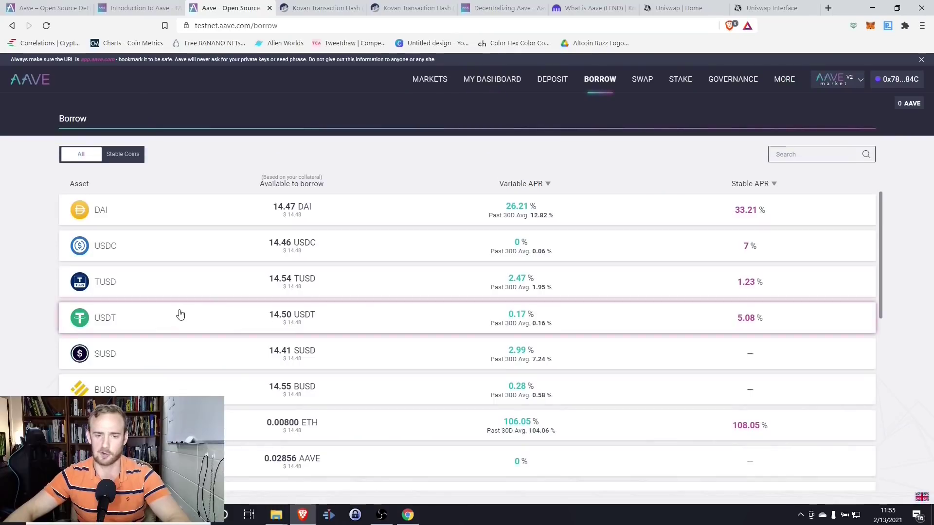
Step: Enter a 2 KNC borrow (health factor 3.3) and pick the 0.04% stable rate
scroll(450, 224, "down", 1)
scroll(454, 219, "up", 1)
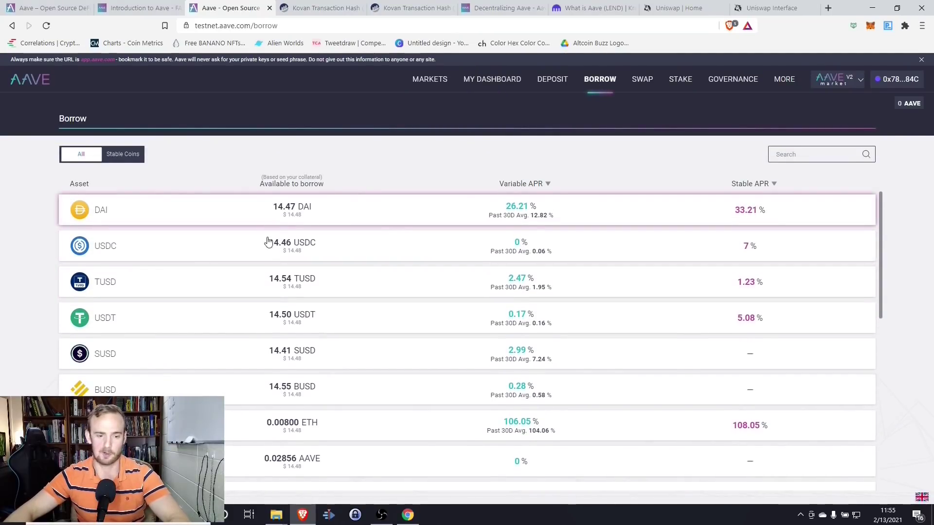
scroll(358, 316, "down", 8)
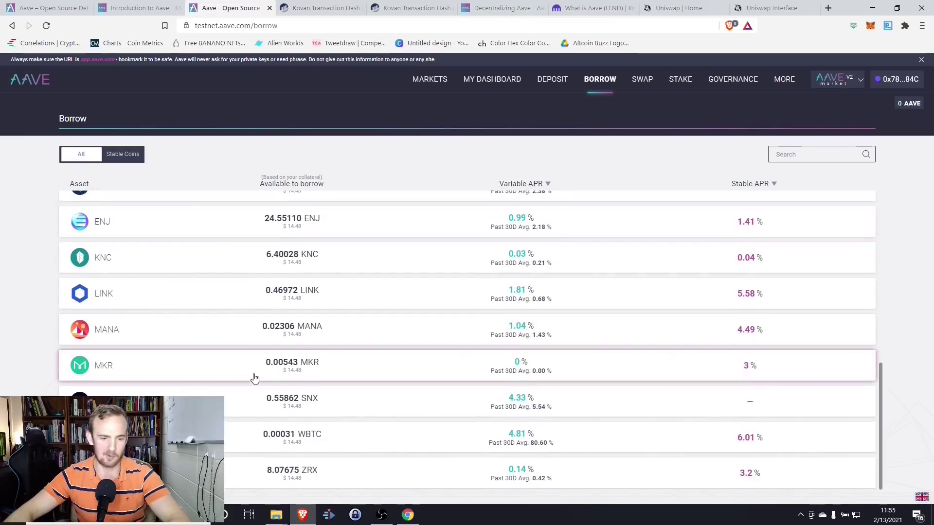
left_click(402, 264)
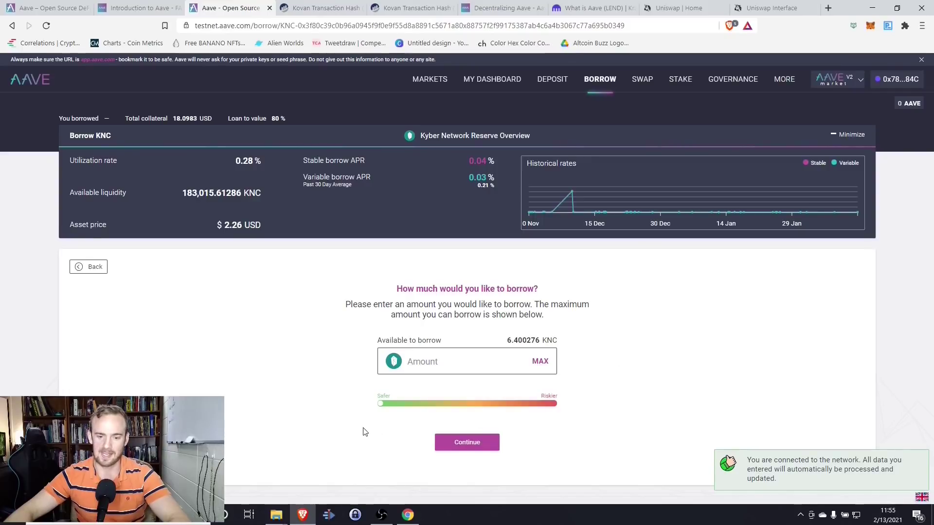
mouse_move(380, 401)
left_mouse_down()
mouse_move(579, 415)
mouse_move(365, 414)
mouse_move(401, 400)
left_mouse_up()
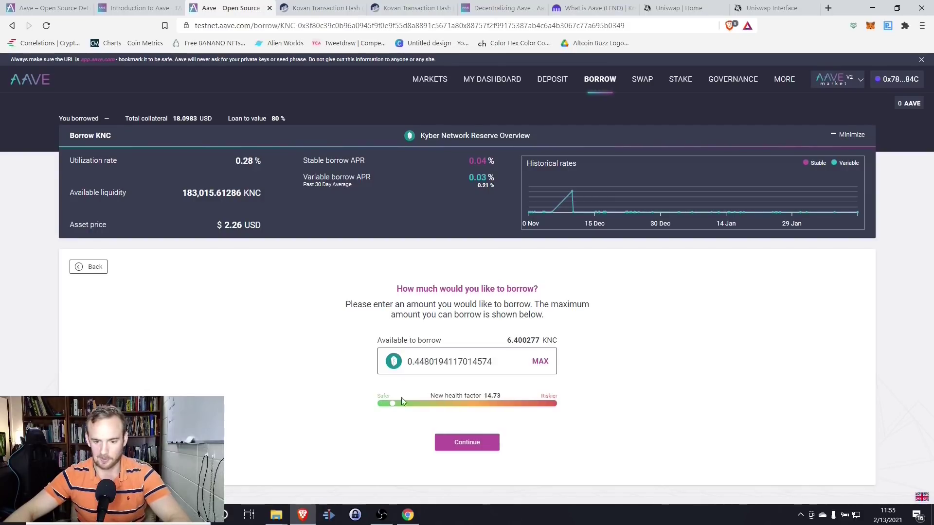
double_click(429, 367)
type("2")
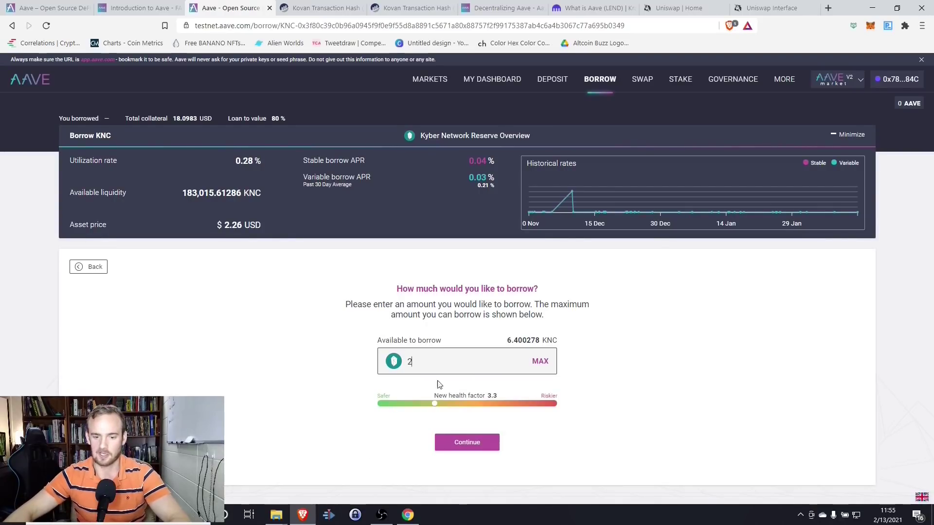
left_click(470, 457)
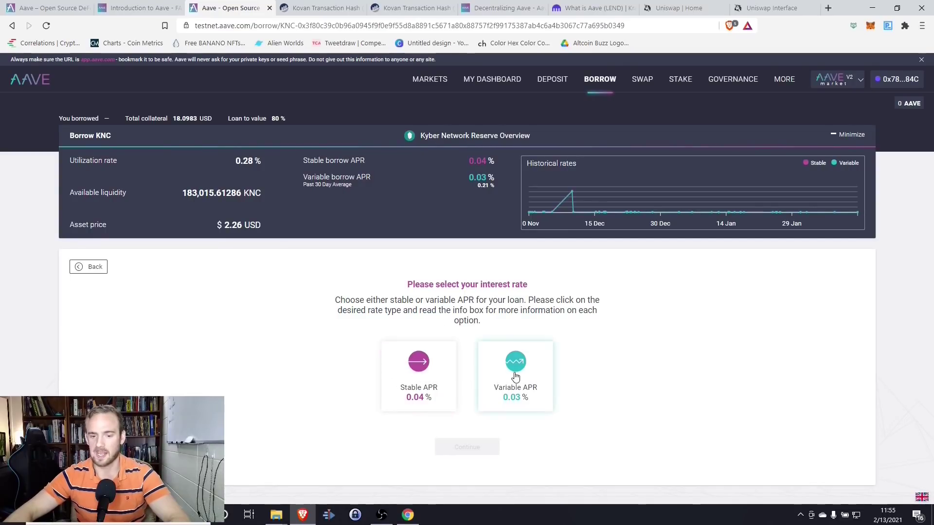
left_click(440, 379)
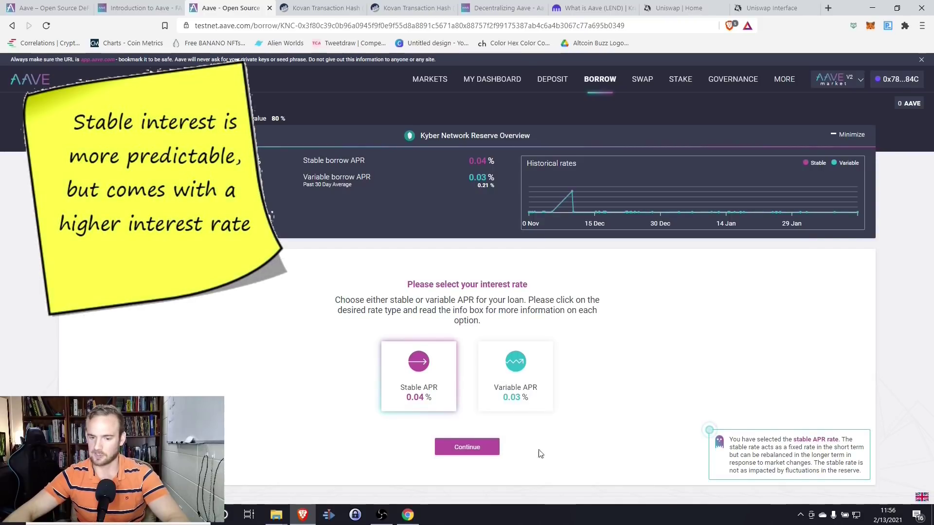
Step: Compare the variable rate, then keep the 0.04% stable APR for the 2 KNC borrow
left_click(512, 372)
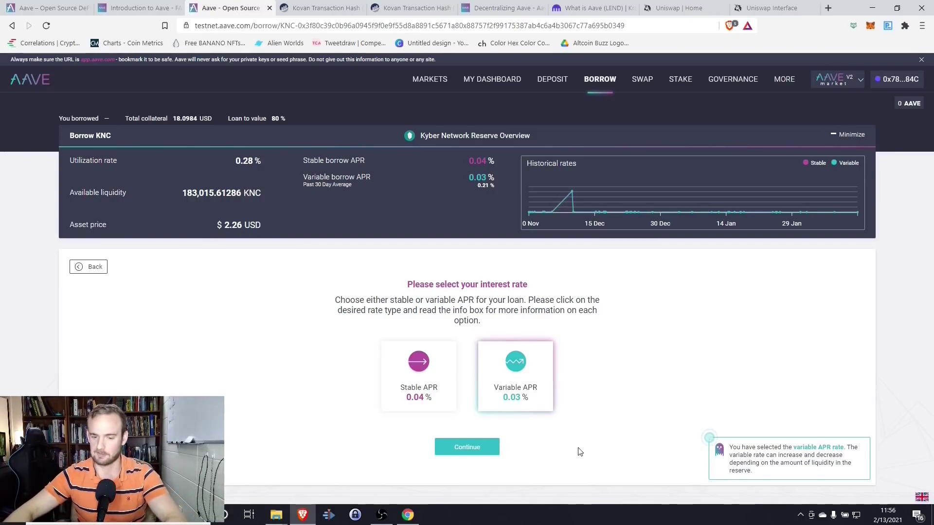
left_click(438, 390)
left_click(468, 446)
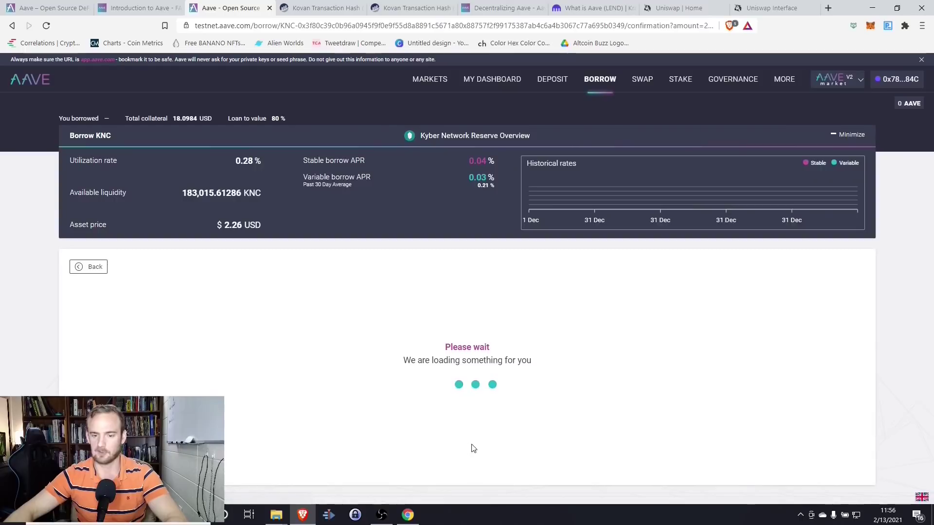
Step: Submit and wallet-confirm the 2 KNC stable-rate borrow, then check wallet token balances
left_click(547, 450)
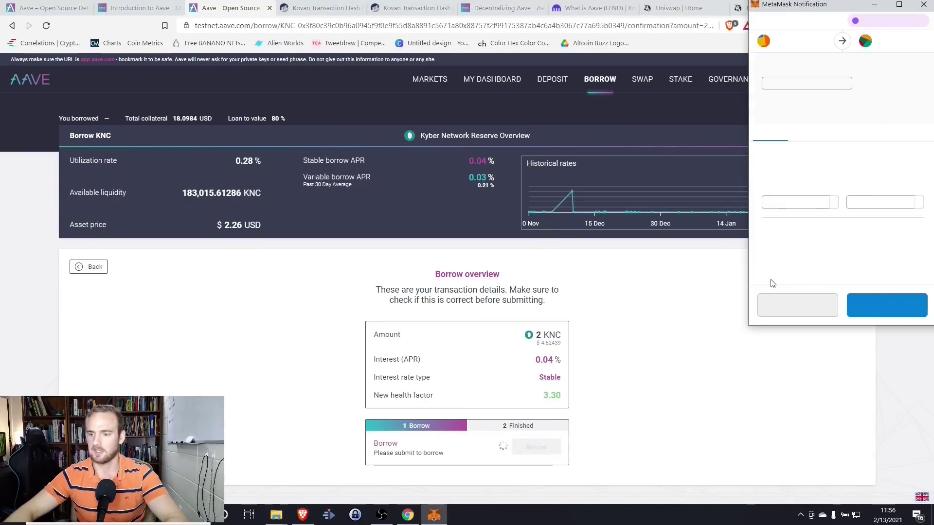
left_click(876, 309)
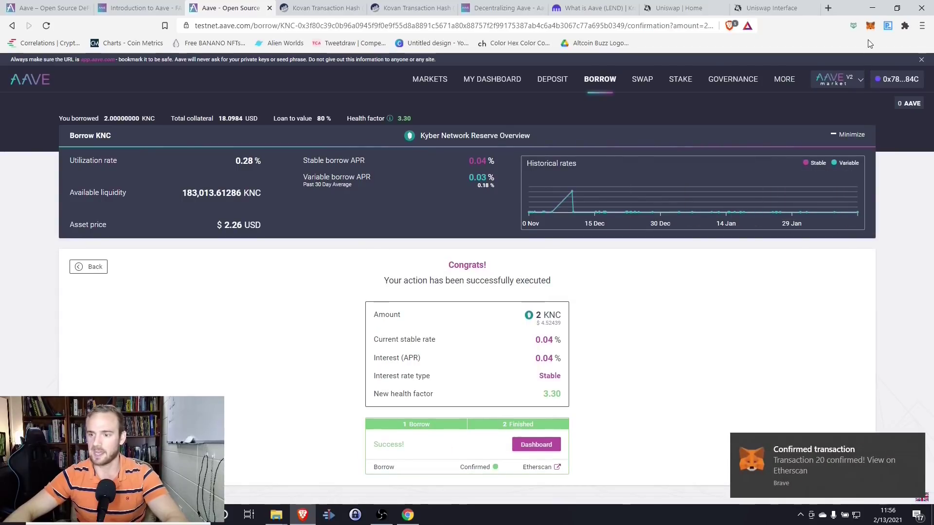
left_click(869, 25)
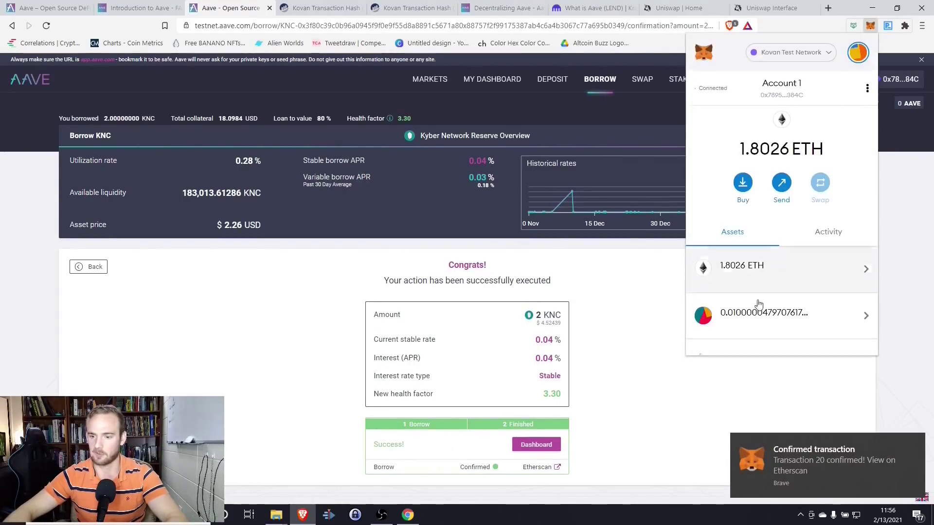
scroll(765, 313, "down", 3)
scroll(783, 300, "down", 1)
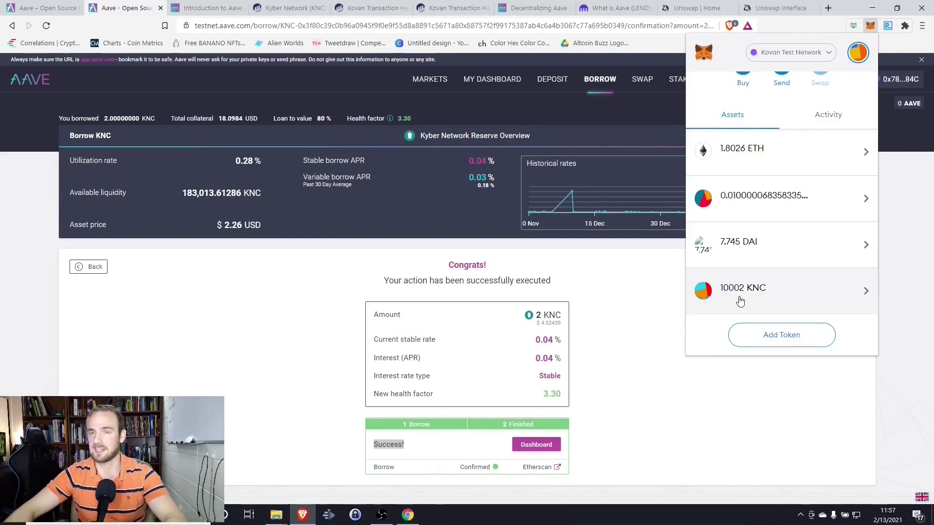
left_click(677, 401)
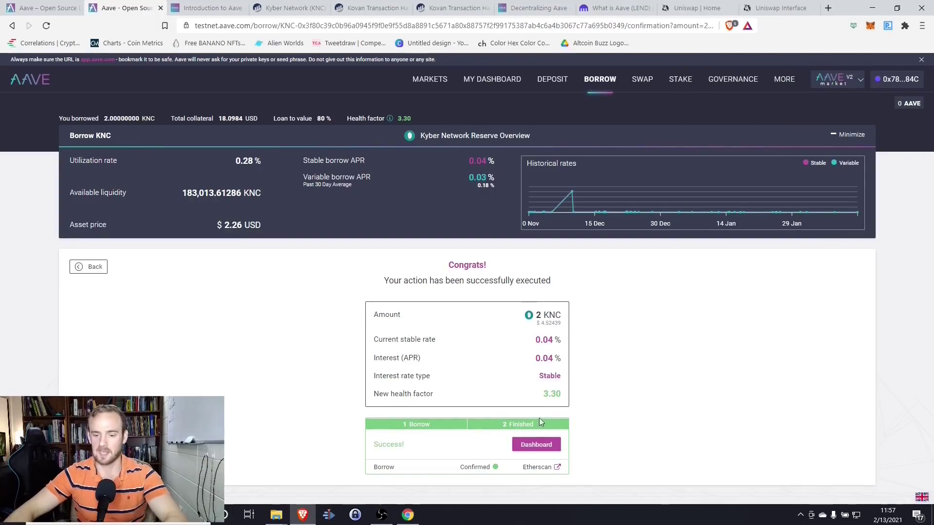
Step: Set up repaying the full 2 KNC loan from the wallet balance
left_click(536, 445)
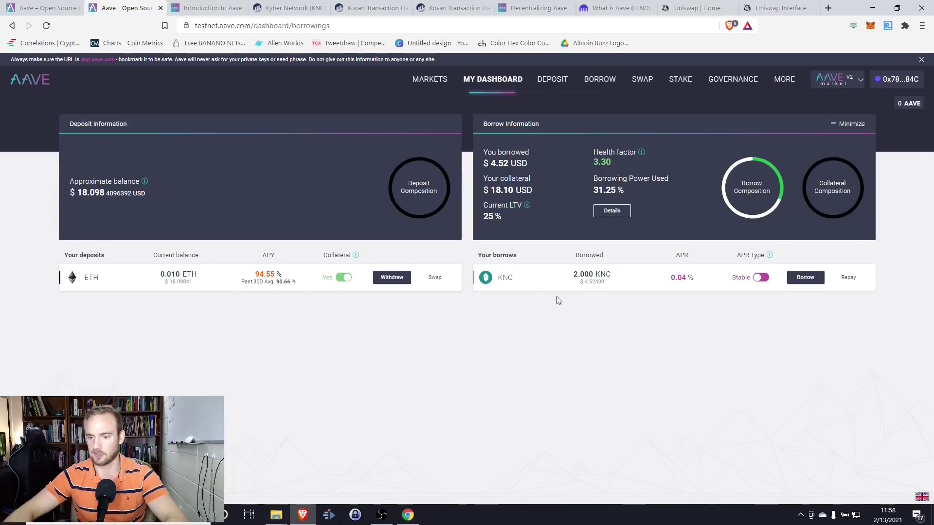
left_click(845, 277)
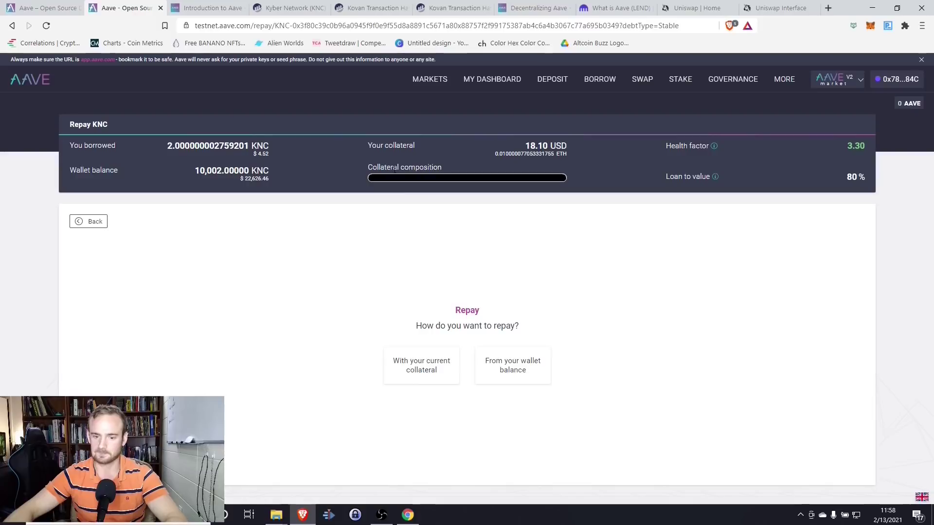
left_click(431, 375)
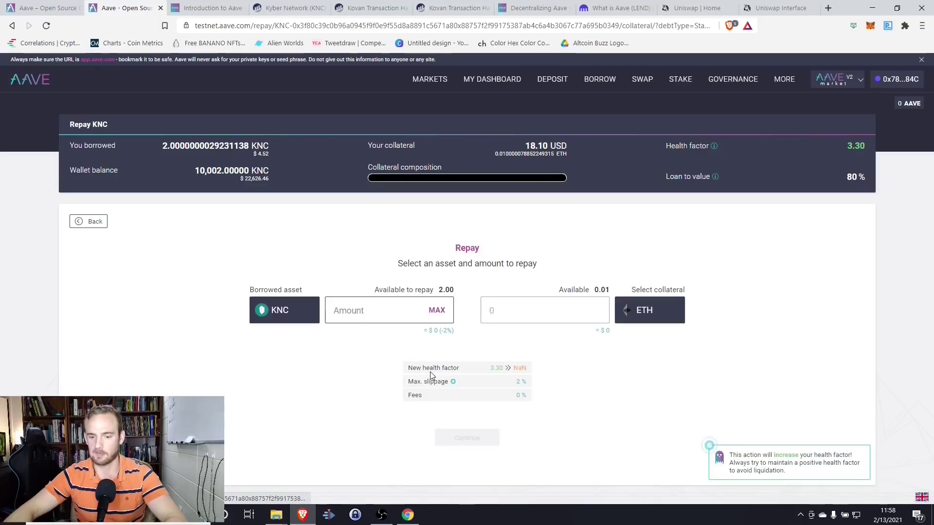
left_click(436, 310)
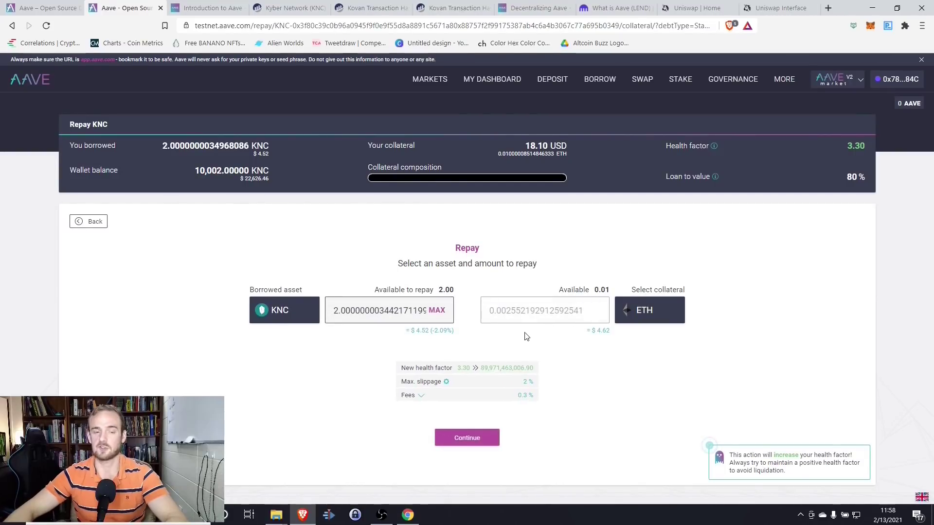
left_click(12, 26)
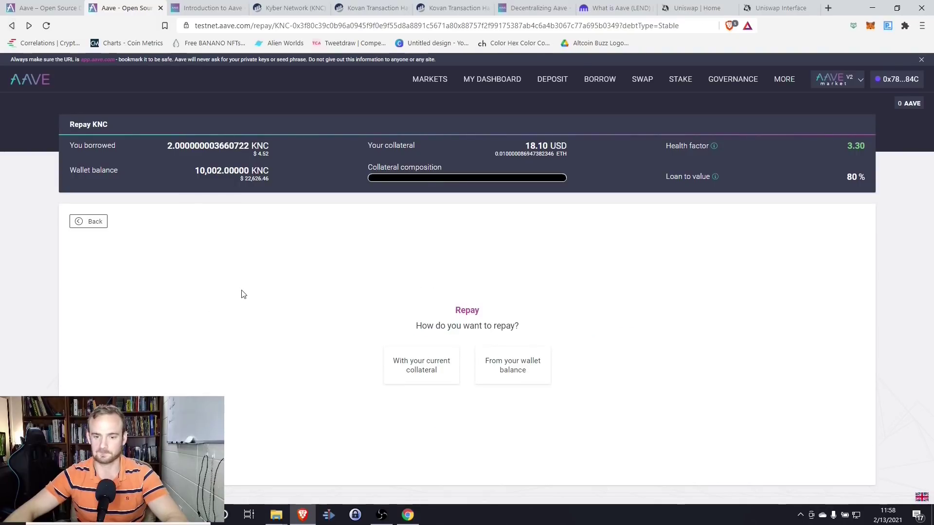
left_click(528, 379)
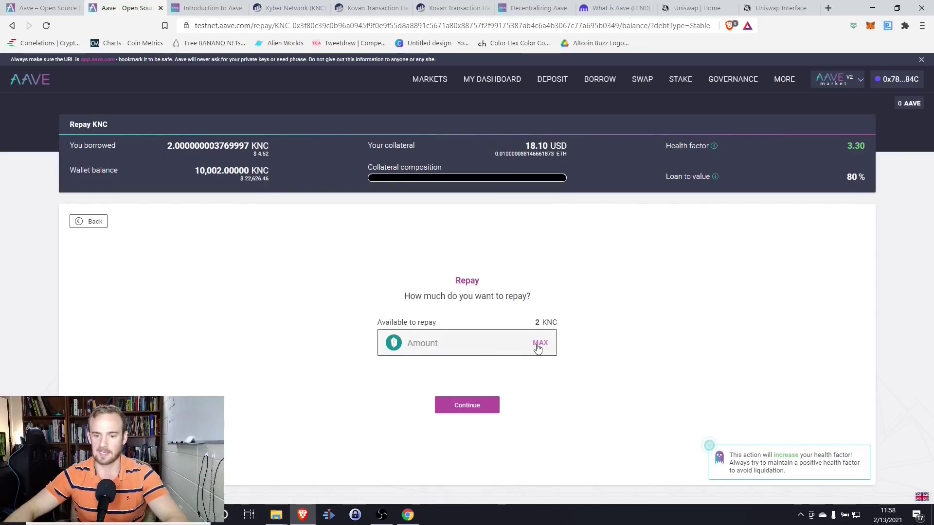
left_click(540, 343)
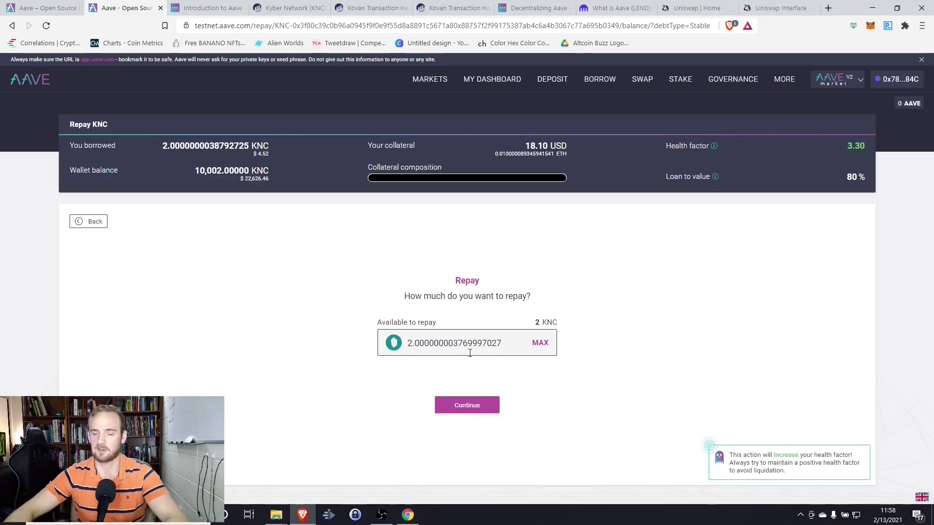
left_click(467, 408)
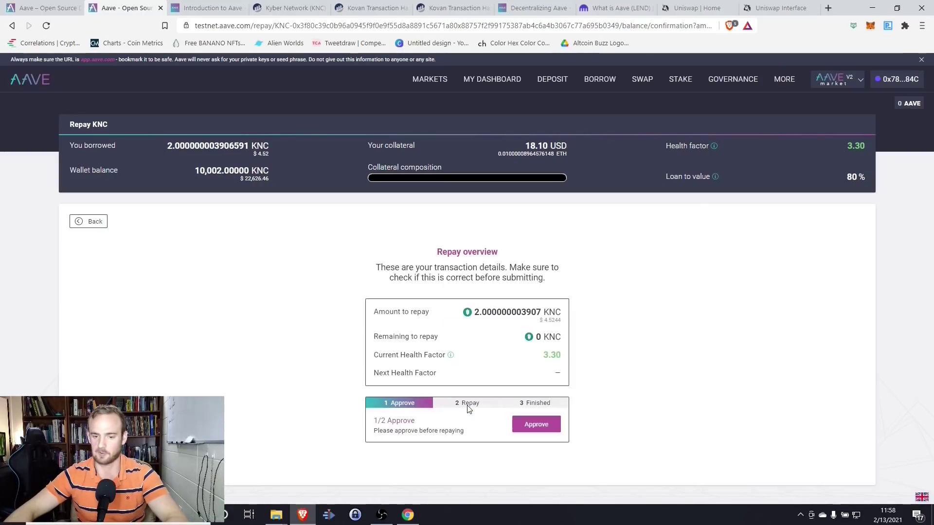
Step: Approve KNC and confirm the repayment in the wallet, leaving 0 KNC borrowed
left_click(525, 431)
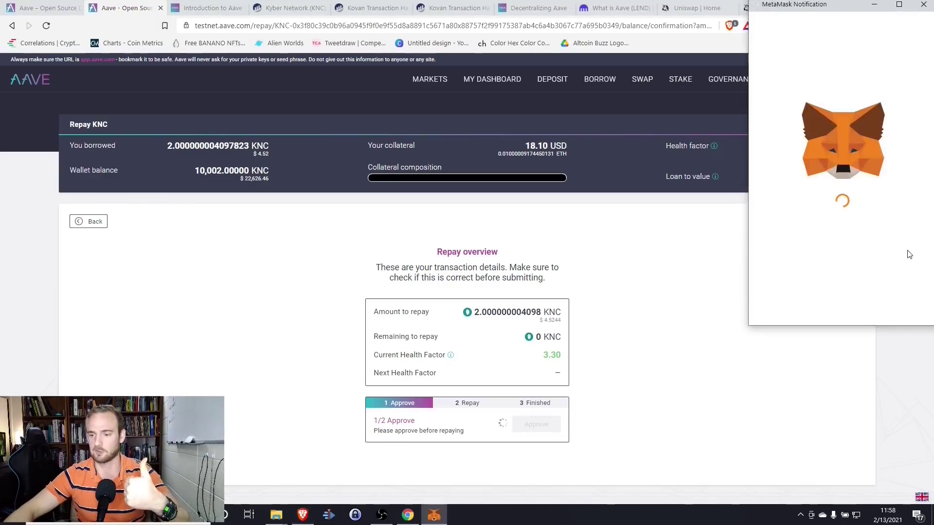
left_click(878, 319)
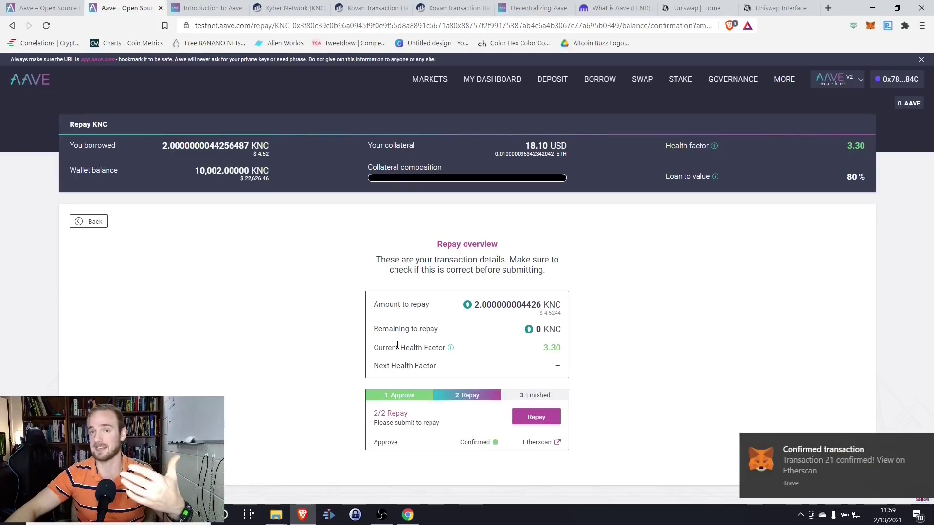
left_click(526, 421)
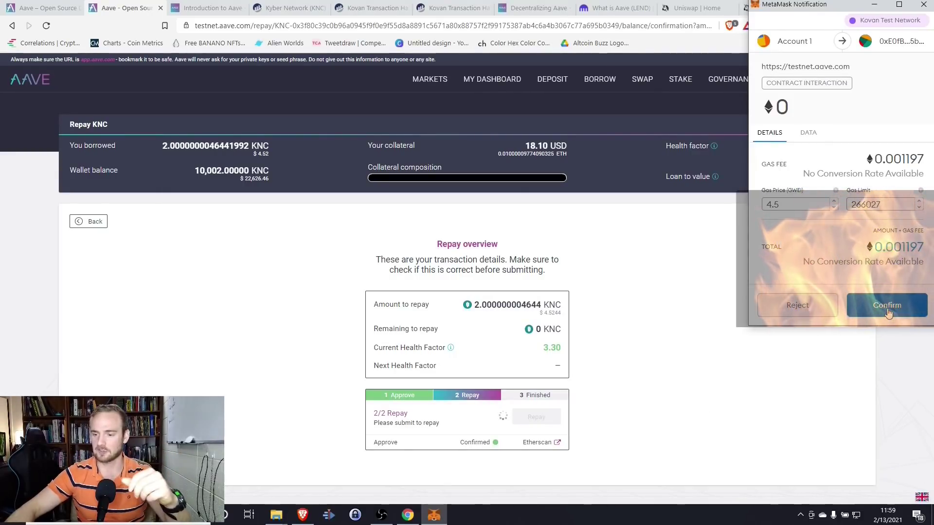
left_click(887, 309)
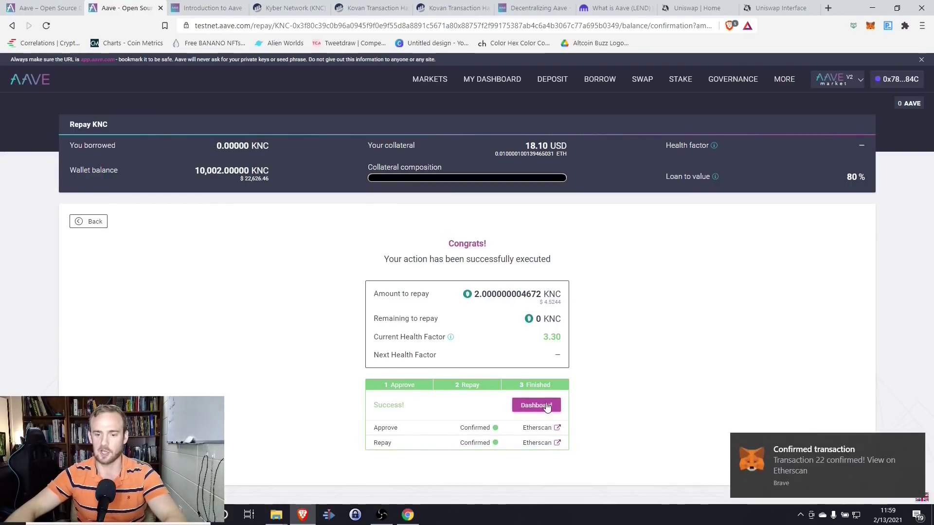
left_click(537, 405)
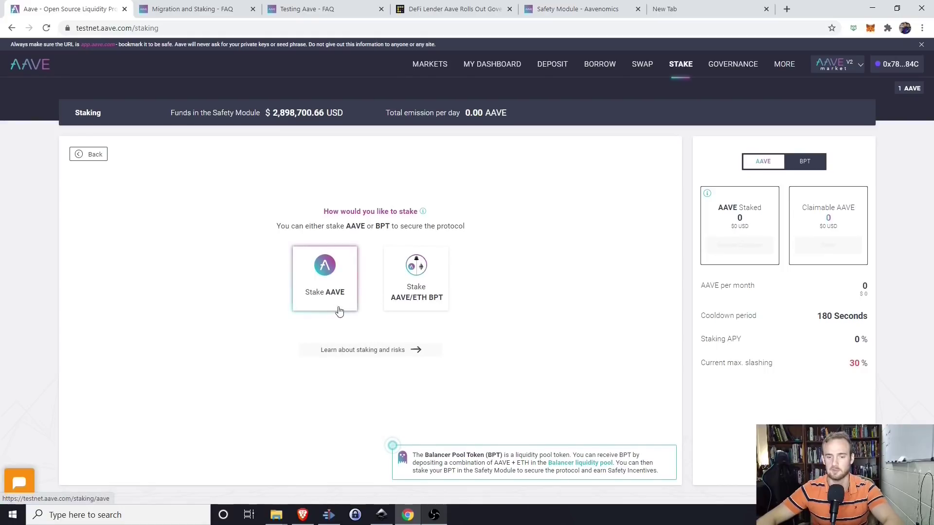
Step: Read the FAQ on staking risks and incentives, then return to Aave's Staking page
left_click(349, 352)
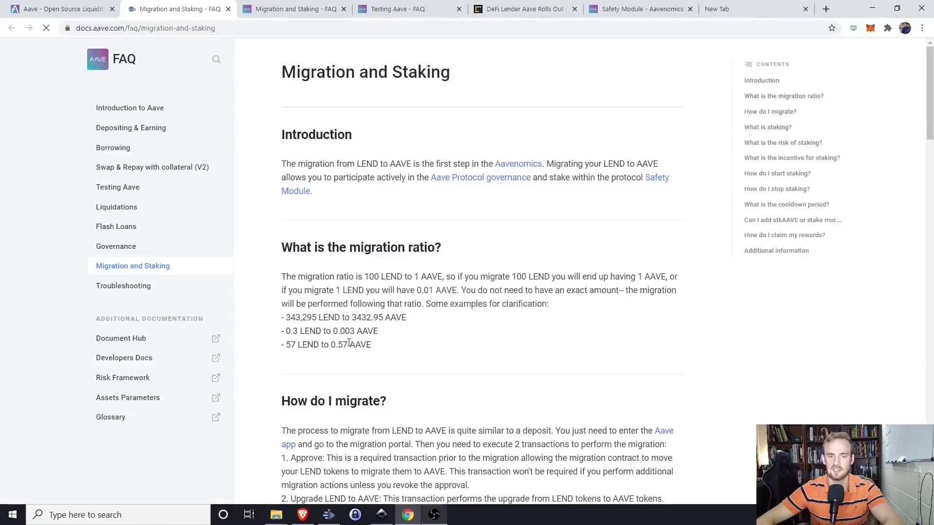
scroll(486, 287, "down", 1)
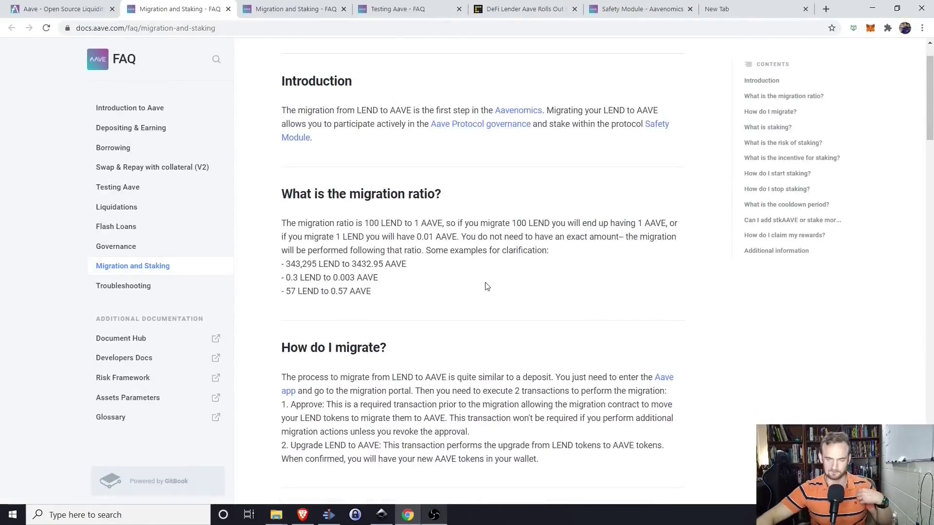
scroll(486, 287, "down", 10)
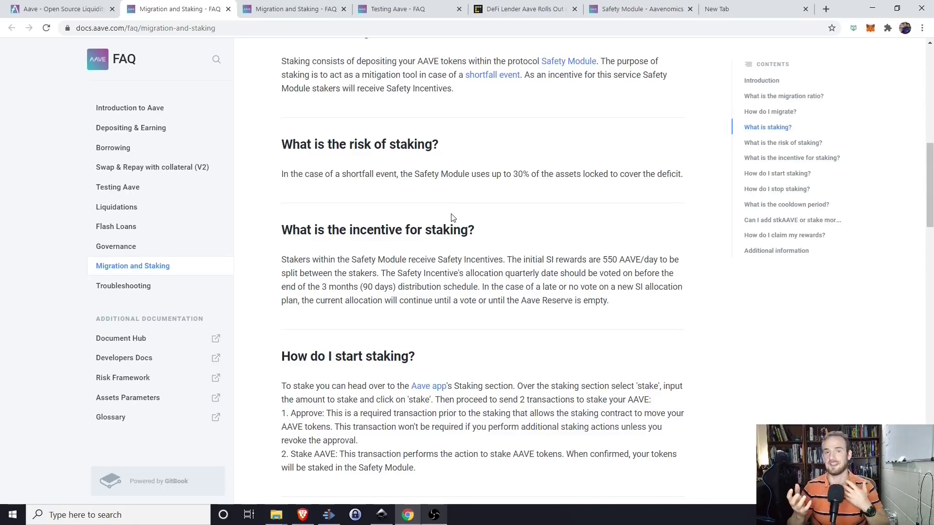
left_click(68, 8)
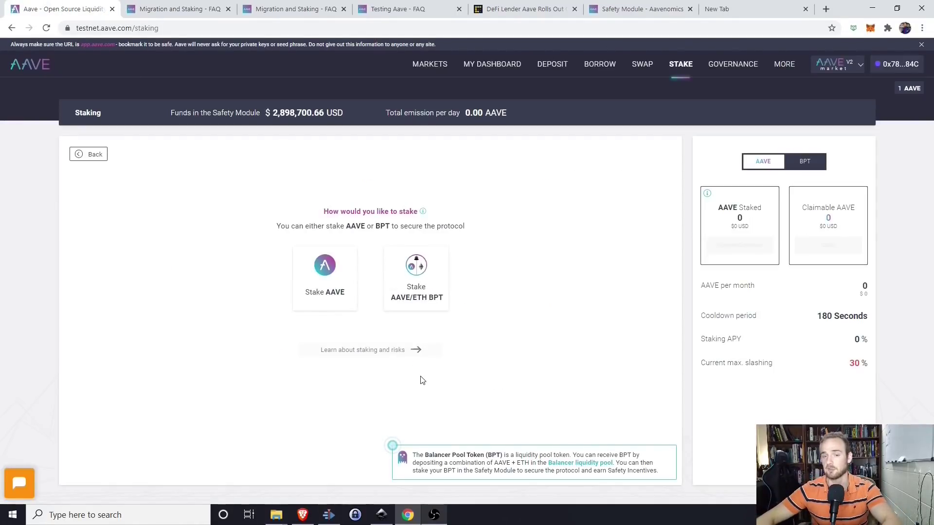
Step: Stake the maximum 1 AAVE and accept the staking risk disclaimer
left_click(331, 291)
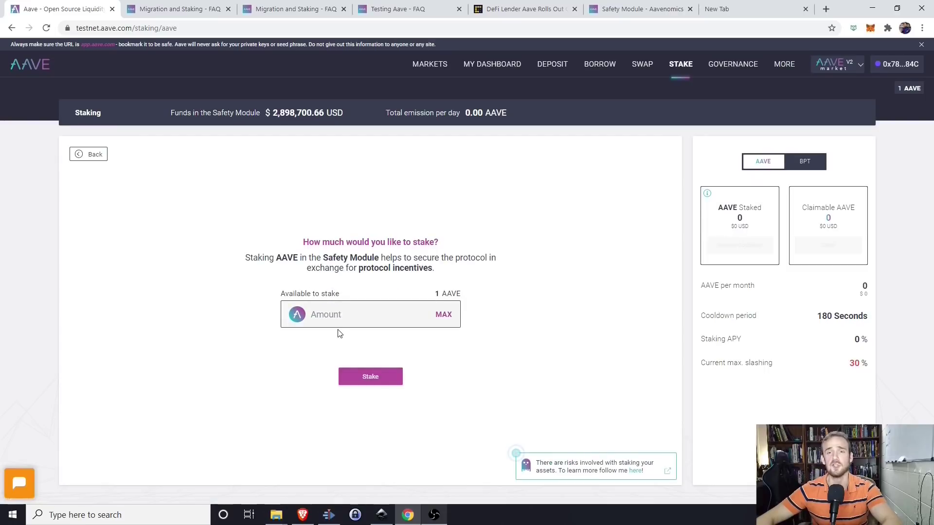
left_click(443, 315)
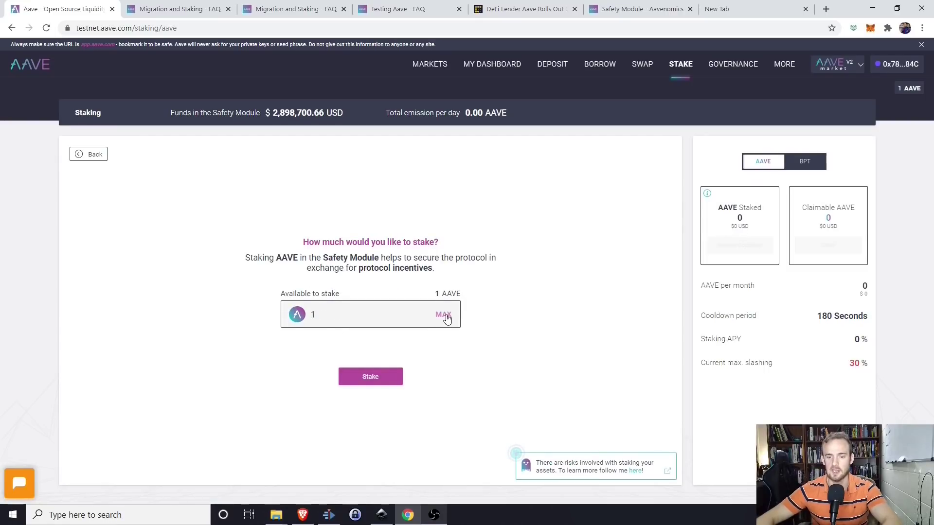
left_click(370, 378)
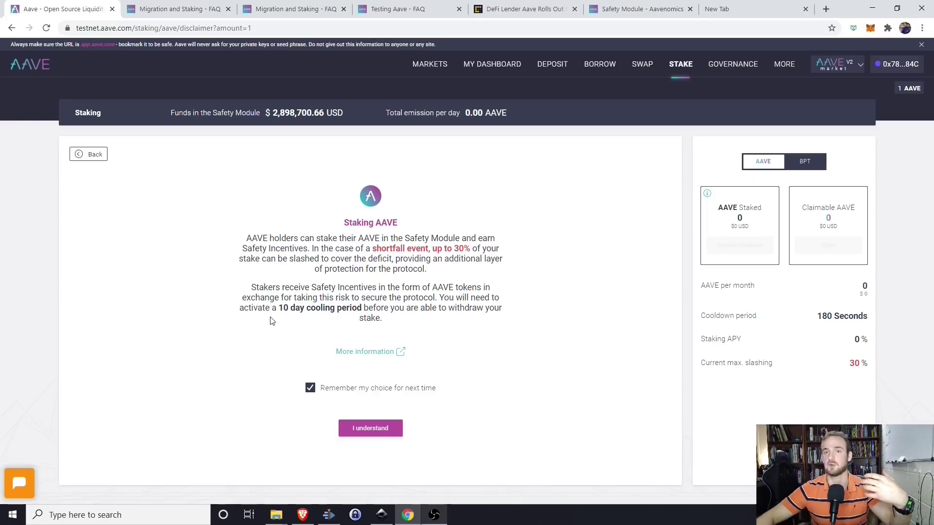
left_click(363, 431)
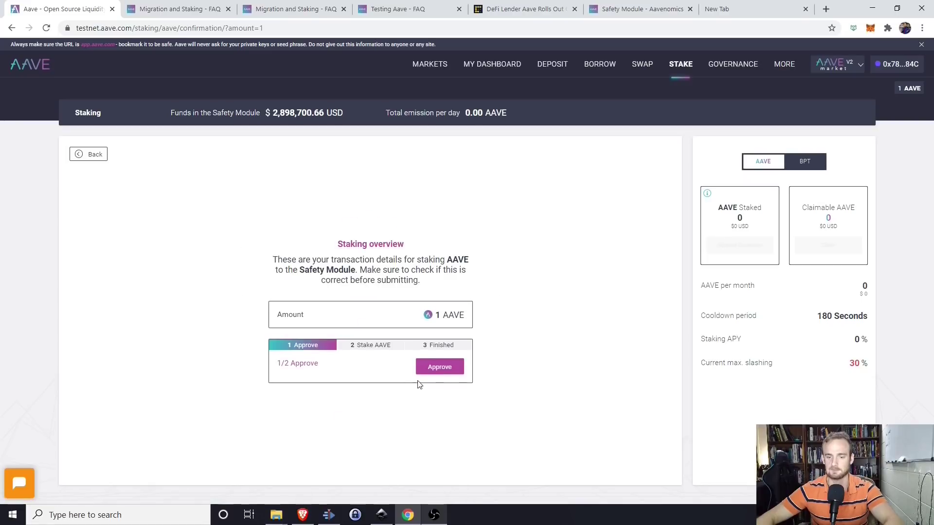
Step: Approve AAVE spending in the wallet and submit staking of 1 AAVE
left_click(432, 369)
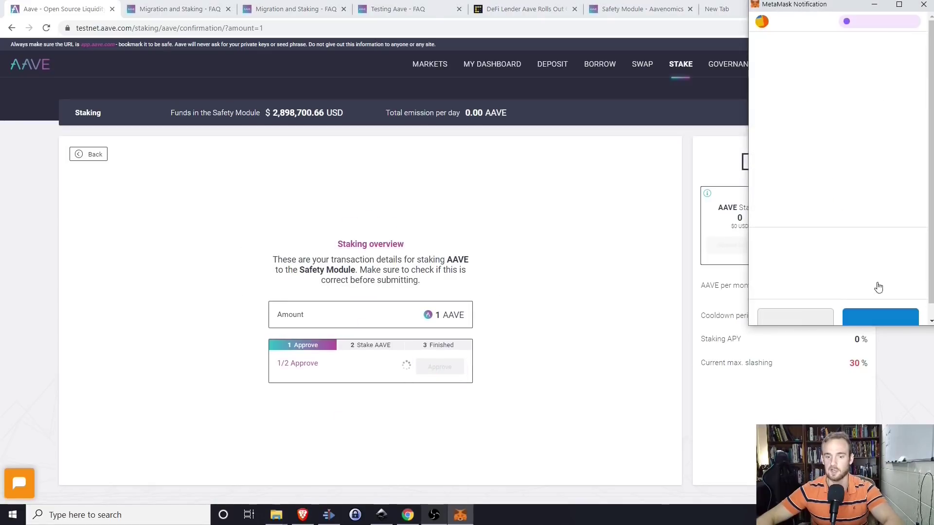
scroll(875, 296, "down", 1)
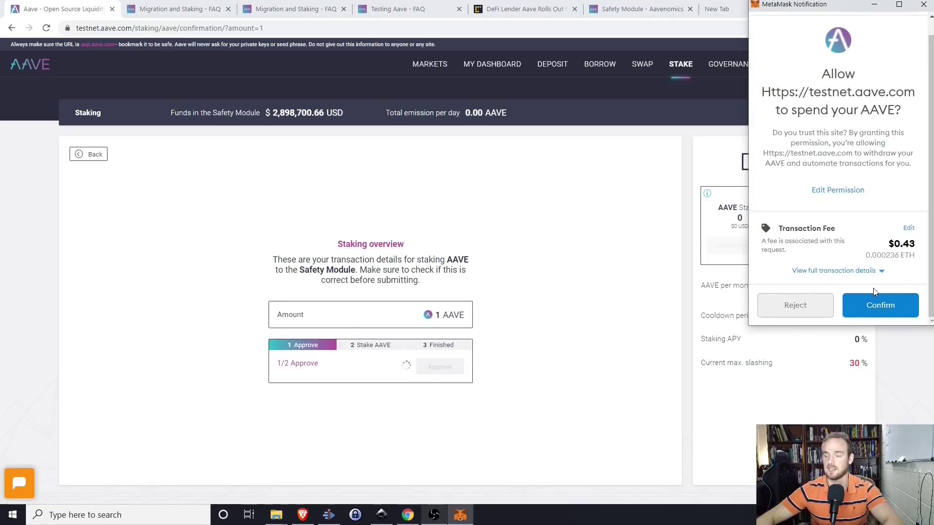
left_click(873, 305)
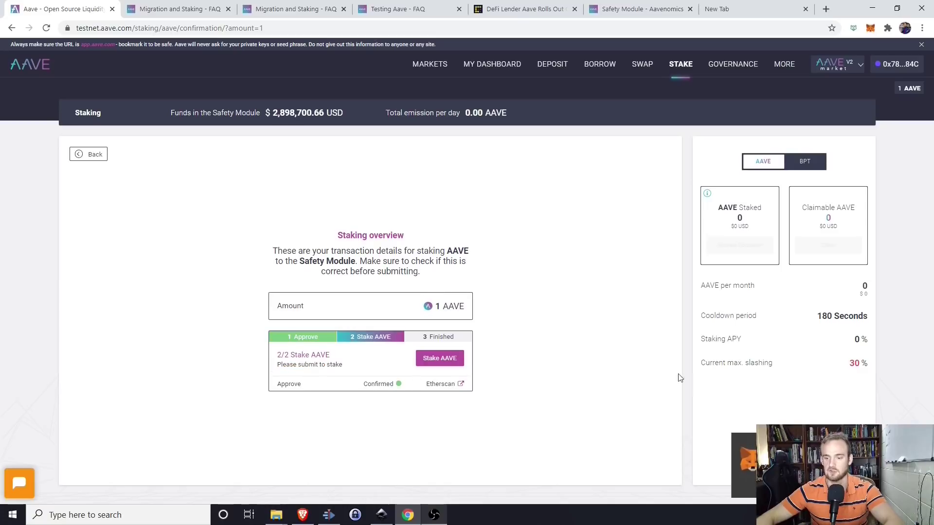
left_click(440, 359)
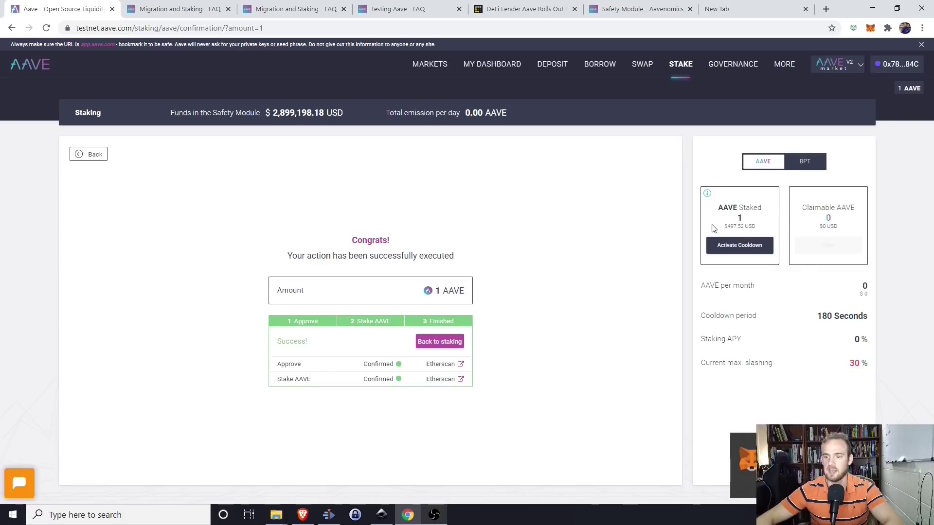
Step: Activate the unstaking cooldown on the 1 staked AAVE and confirm it in MetaMask
left_click(727, 249)
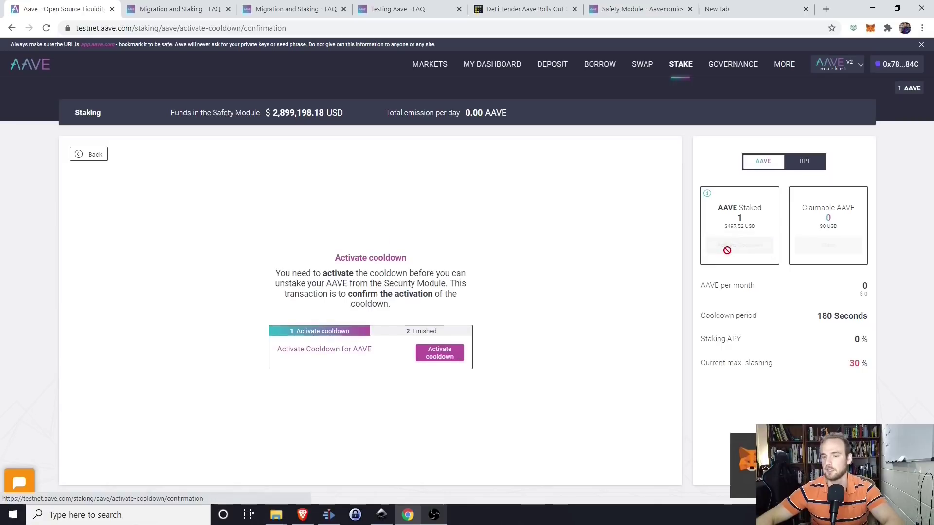
left_click(437, 360)
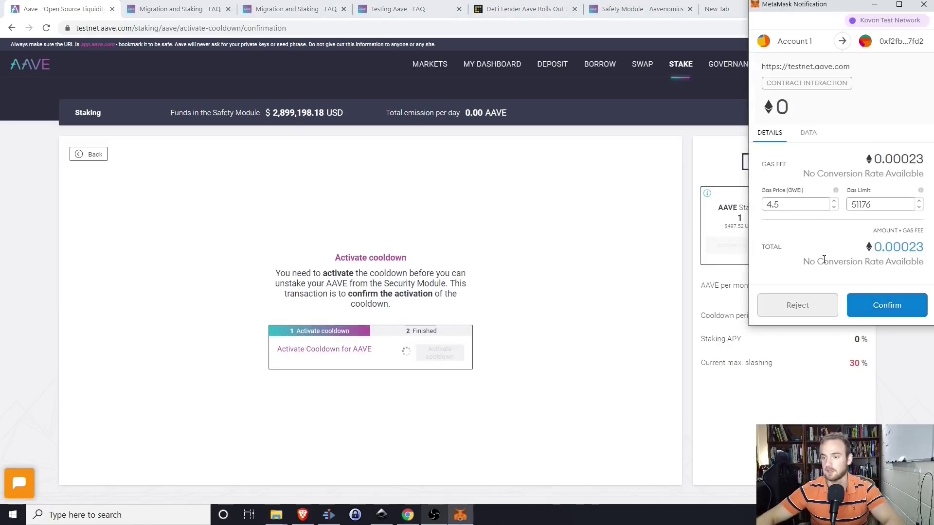
left_click(885, 305)
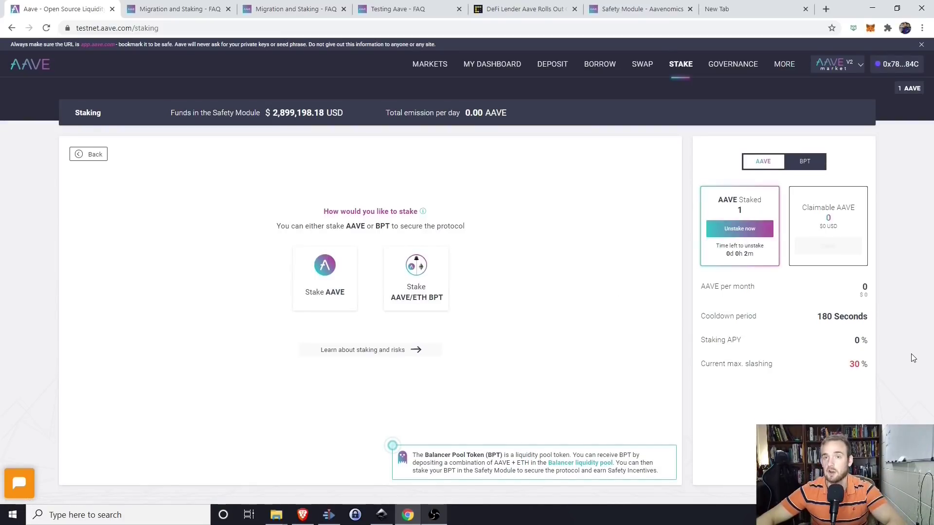
Step: Unstake the full 1 AAVE balance, confirm it in MetaMask, then check the wallet's assets
left_click(736, 229)
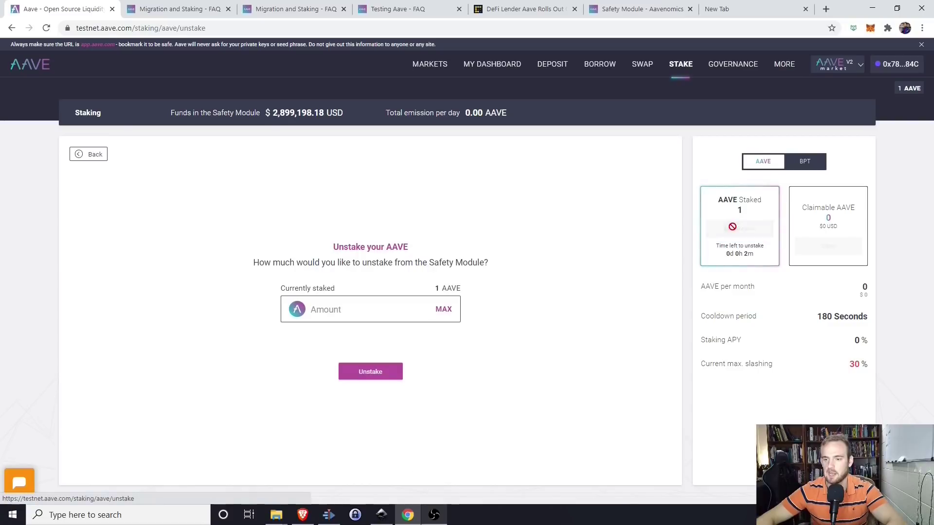
left_click(361, 374)
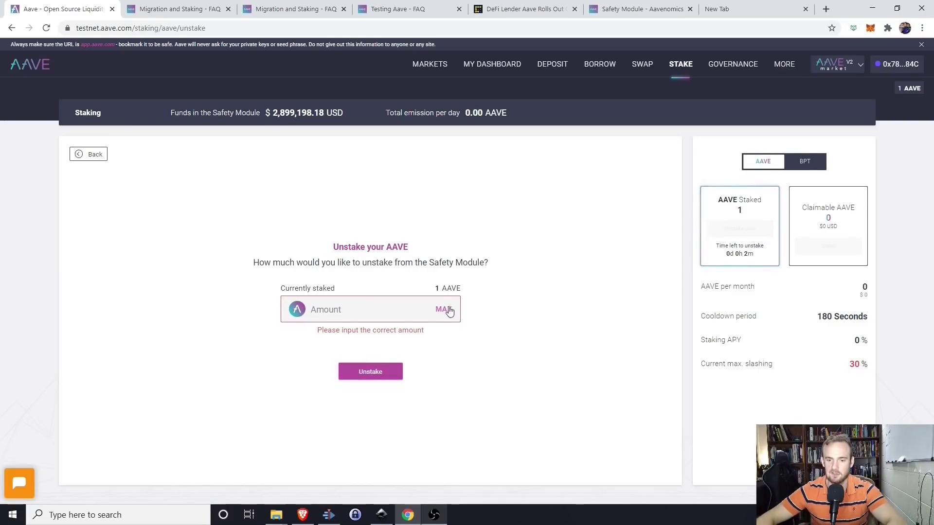
left_click(444, 310)
left_click(375, 373)
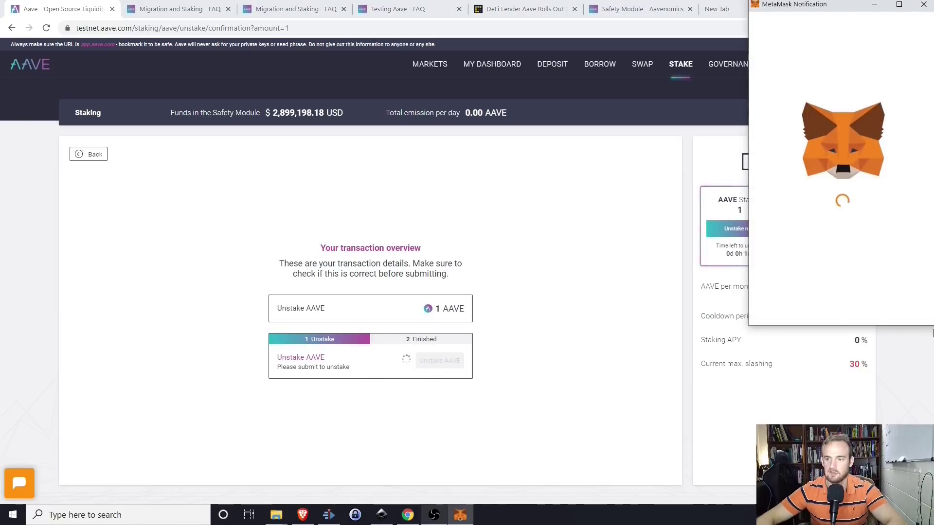
left_click(884, 306)
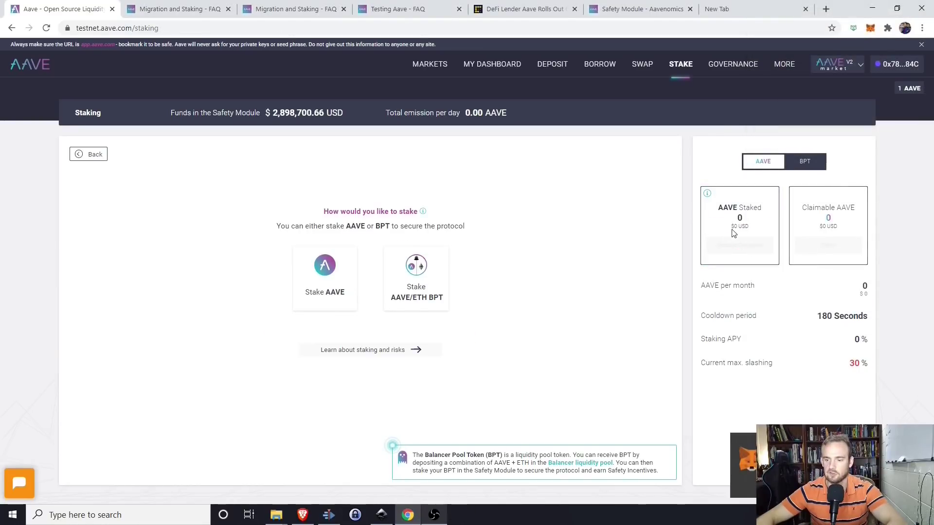
key("alt+shift+m")
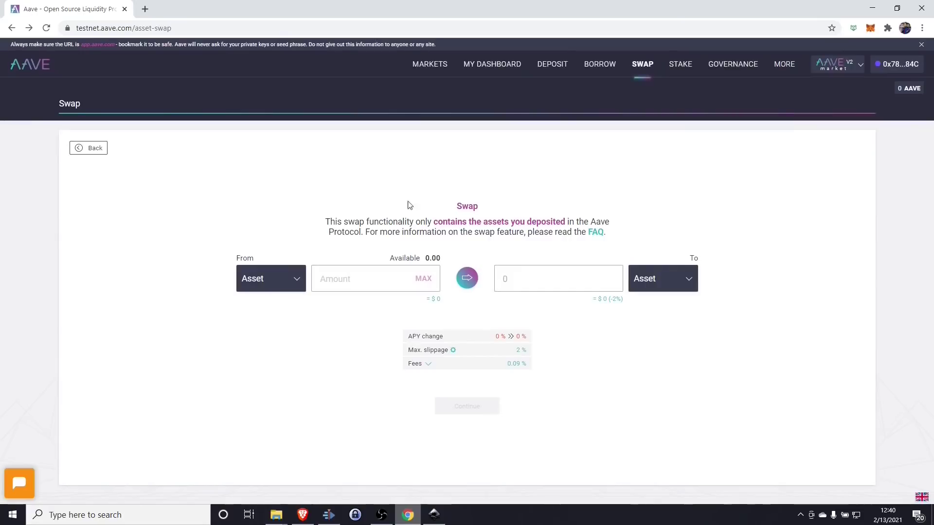
Step: Set up a swap of the full 5,000 KNC deposit into ETH and review the overview
left_click(282, 280)
left_click(268, 321)
left_click(421, 281)
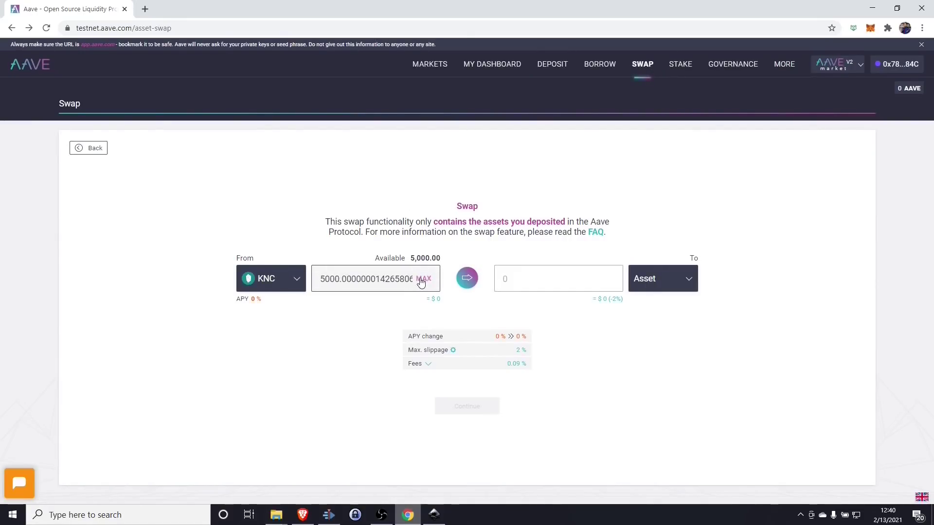
left_click(687, 279)
scroll(667, 360, "down", 4)
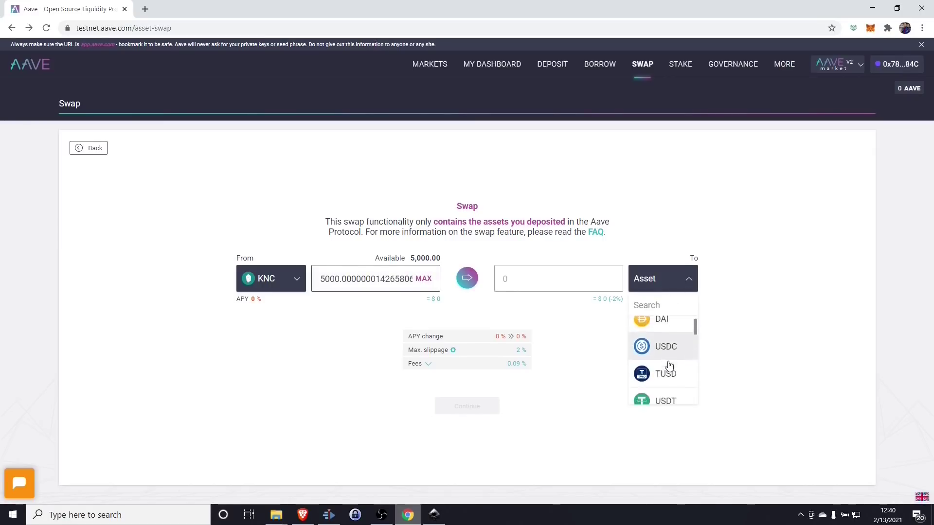
left_click(665, 385)
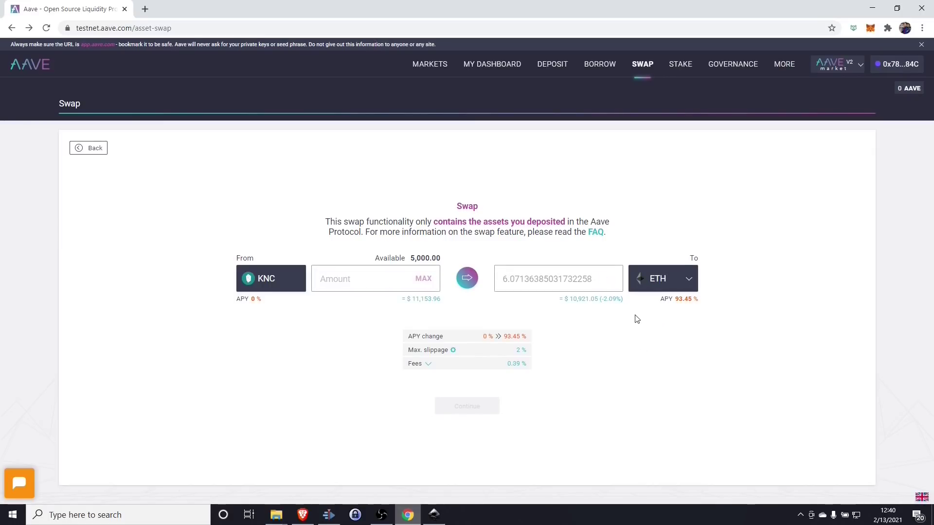
left_click(423, 278)
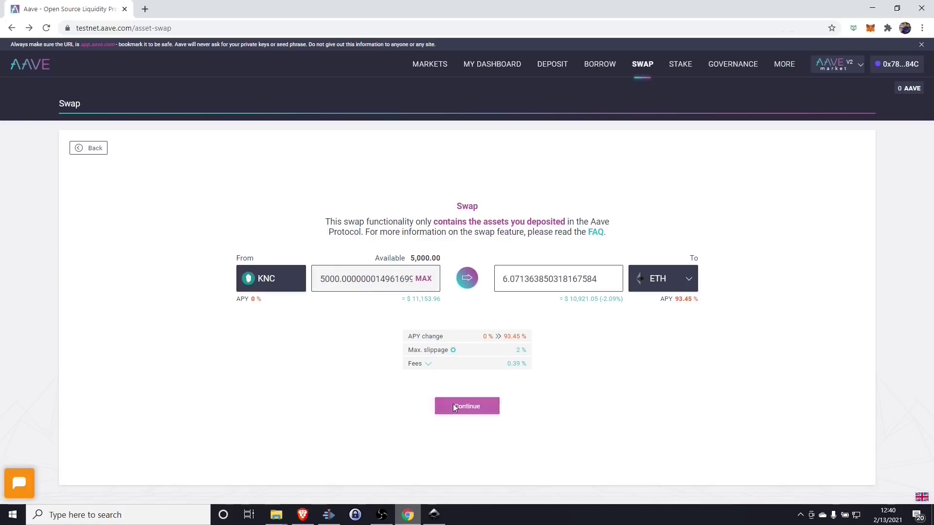
left_click(453, 405)
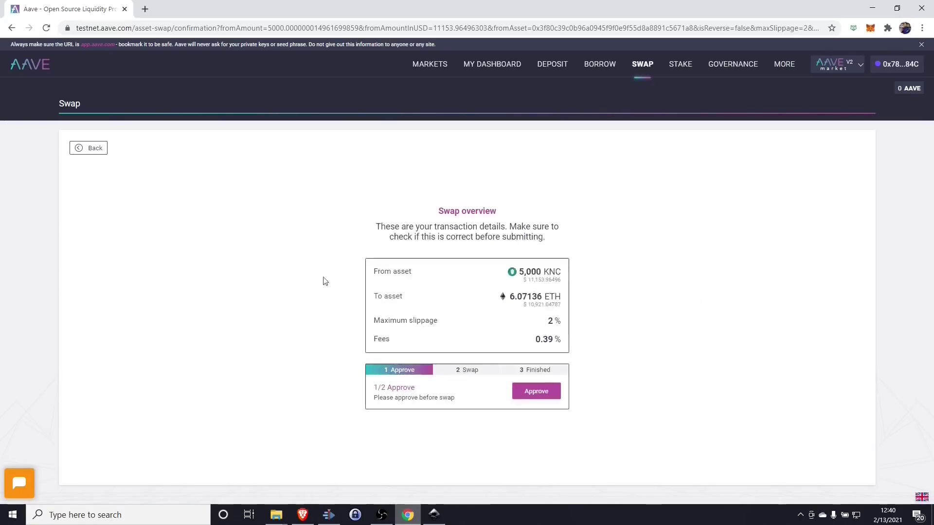
Step: Approve KNC and swap it for 6.07136 ETH with wallet confirmations, then view the dashboard
left_click(550, 393)
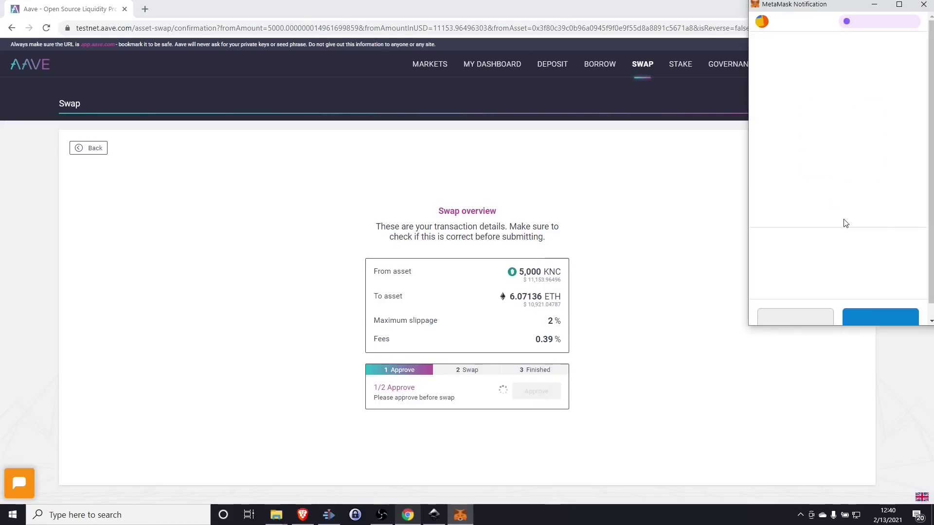
scroll(880, 299, "down", 1)
left_click(880, 309)
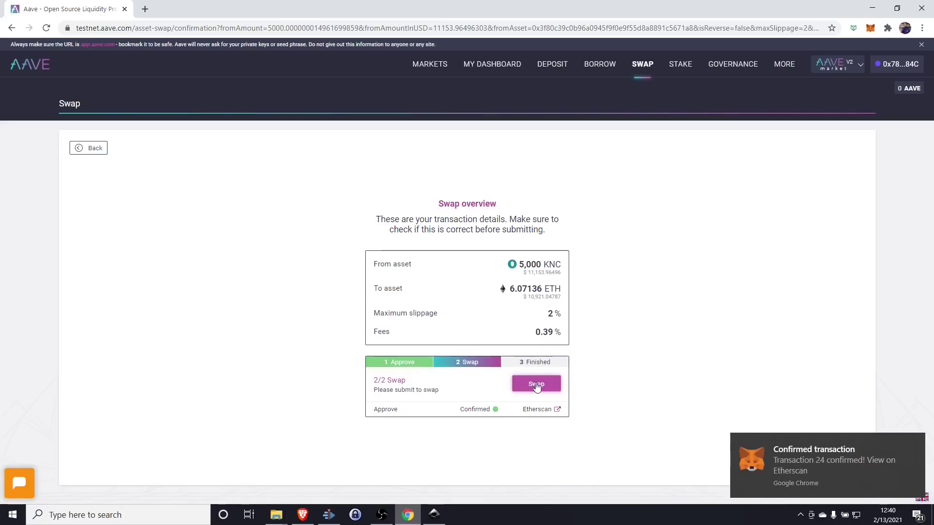
left_click(536, 384)
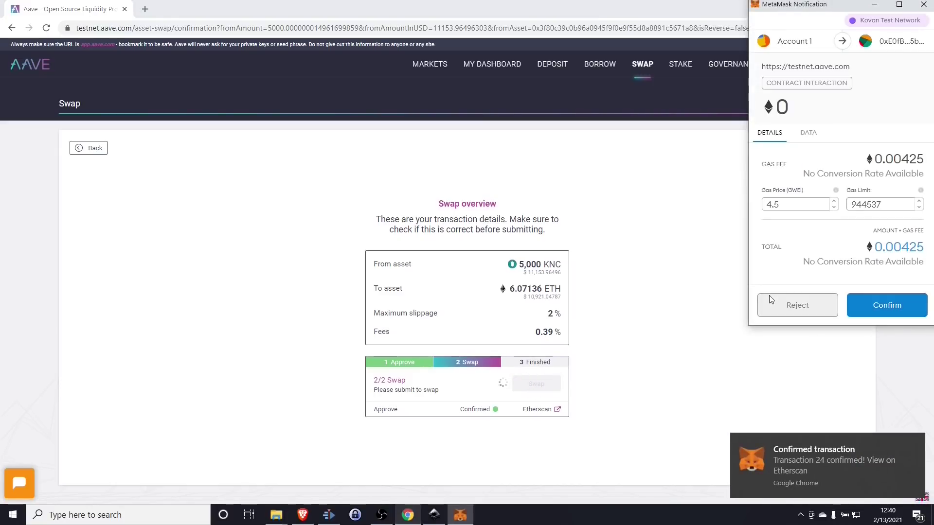
left_click(891, 312)
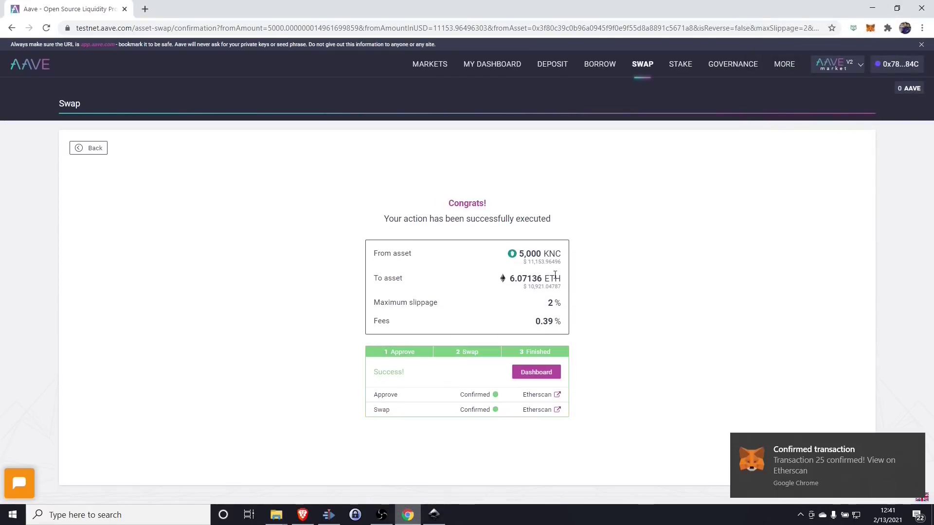
left_click(514, 73)
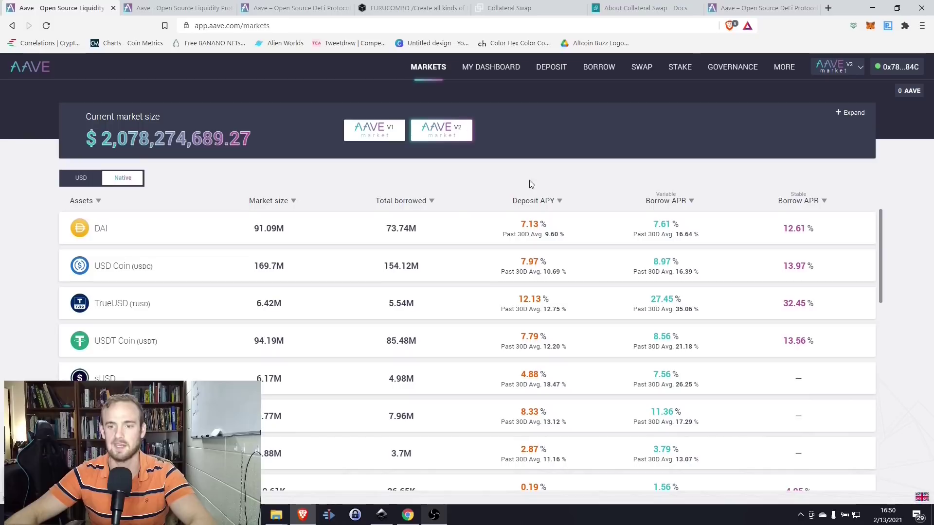
Step: Sort the markets by deposit APY, highest first, with TrueUSD leading at 12.13%
left_click(558, 202)
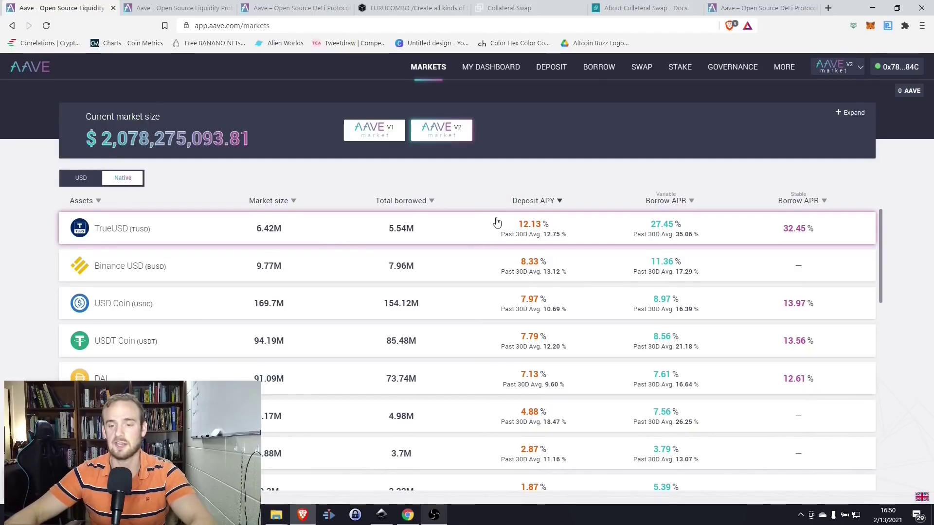
scroll(496, 222, "down", 1)
scroll(518, 248, "up", 1)
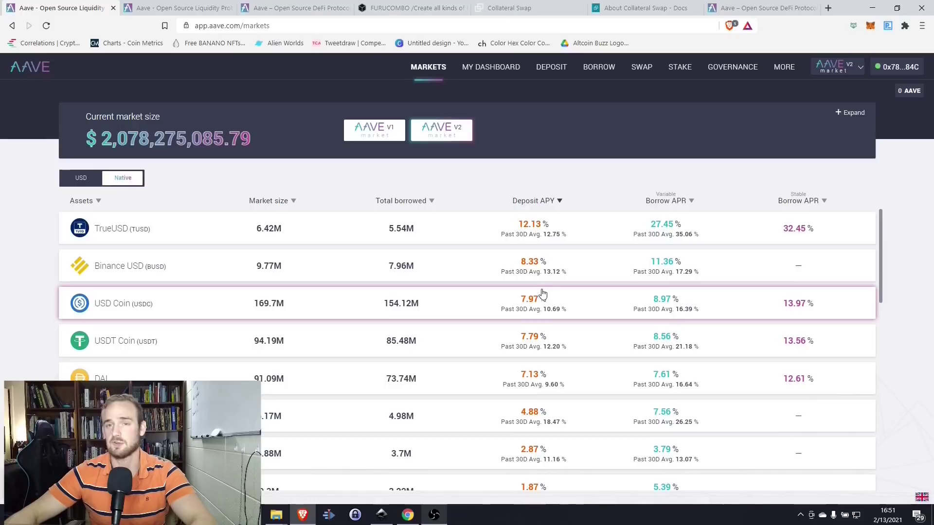
scroll(526, 289, "down", 7)
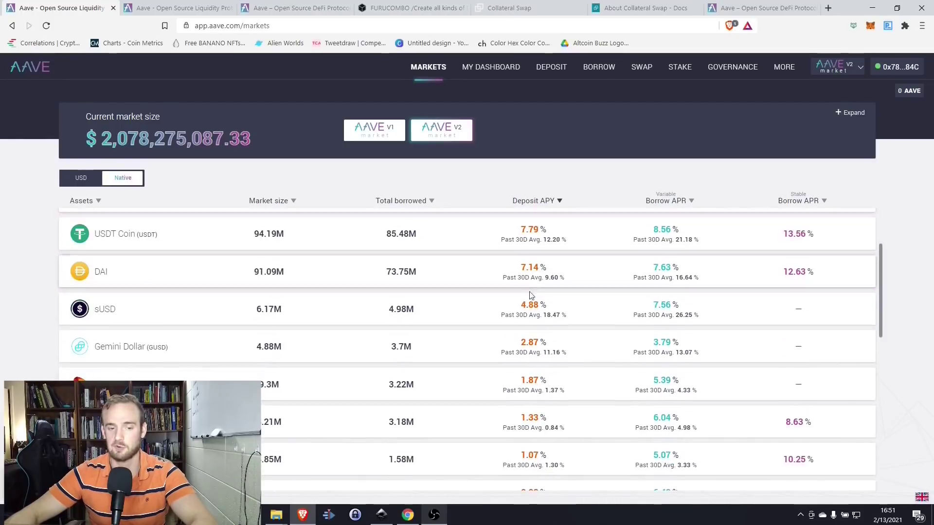
scroll(534, 301, "down", 2)
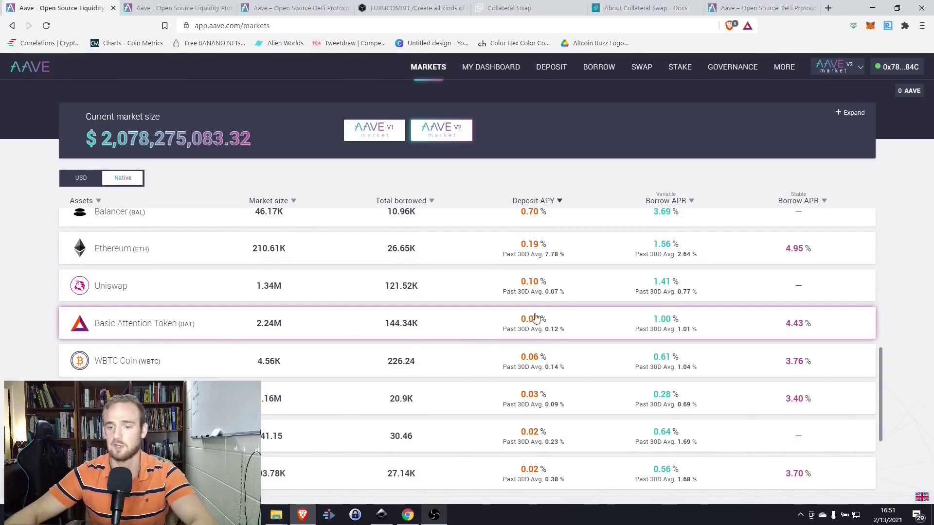
scroll(541, 313, "up", 5)
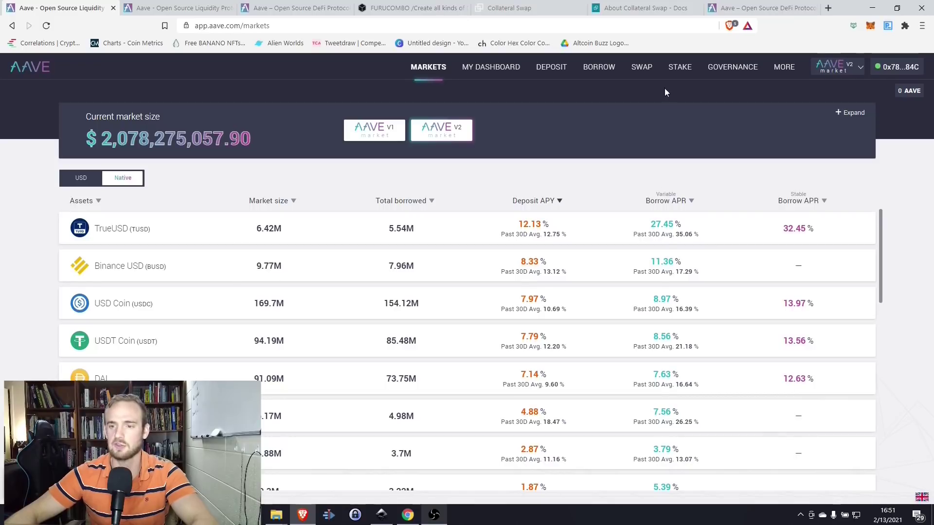
Step: Glance at staking, then open the Ethereum reserve showing 26,648.27 ETH borrowed and 183,959.31 ETH liquidity
left_click(680, 72)
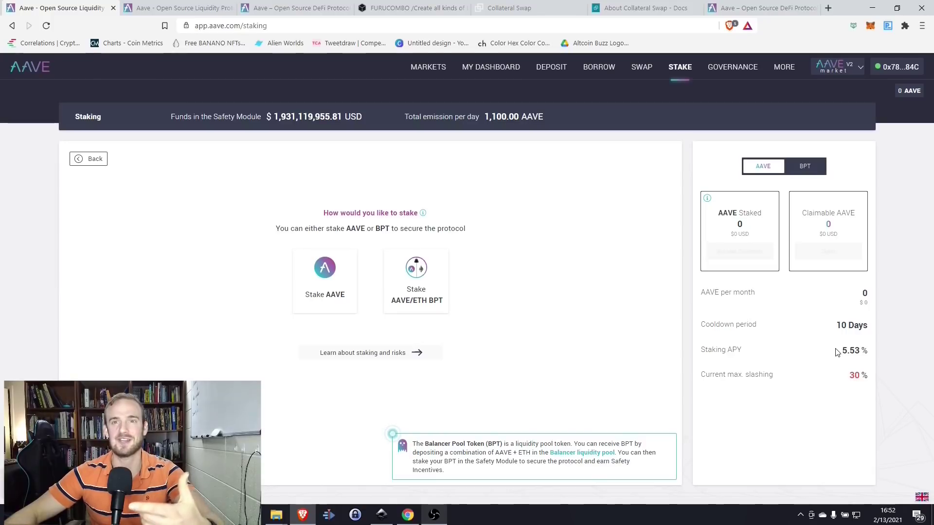
left_click(12, 25)
scroll(235, 346, "down", 2)
scroll(235, 345, "down", 15)
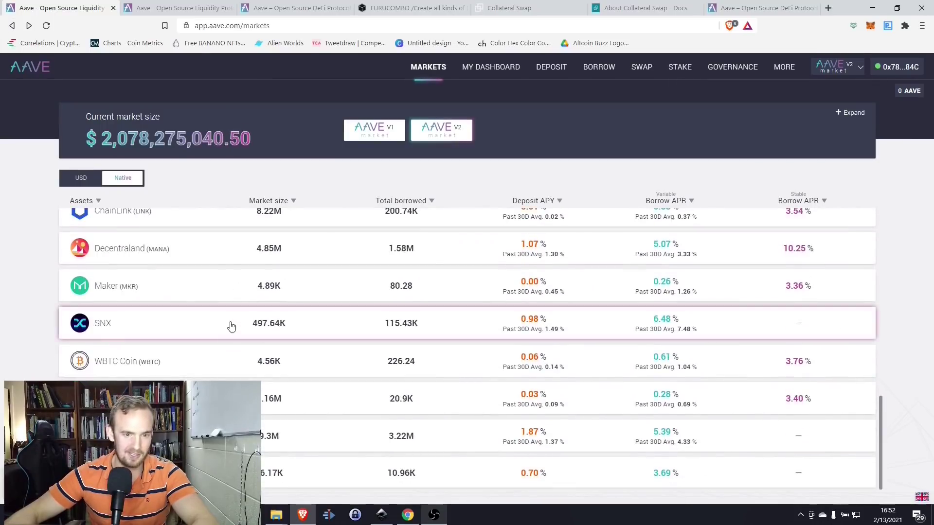
scroll(209, 233, "up", 15)
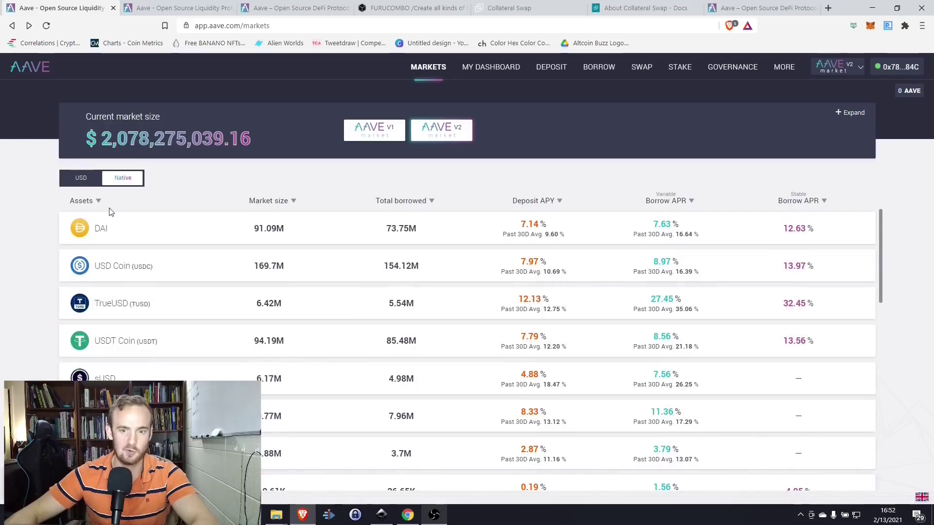
scroll(136, 270, "down", 1)
scroll(137, 270, "down", 4)
left_click(205, 280)
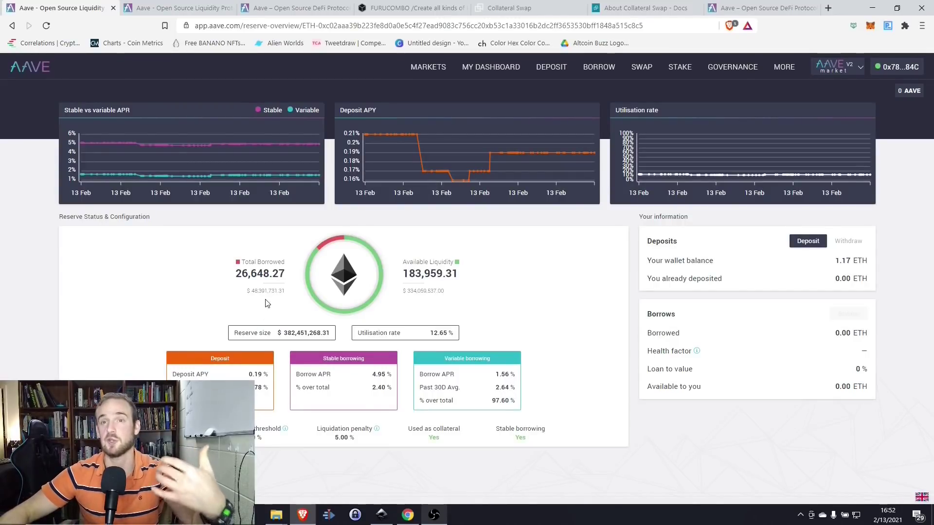
left_click(267, 9)
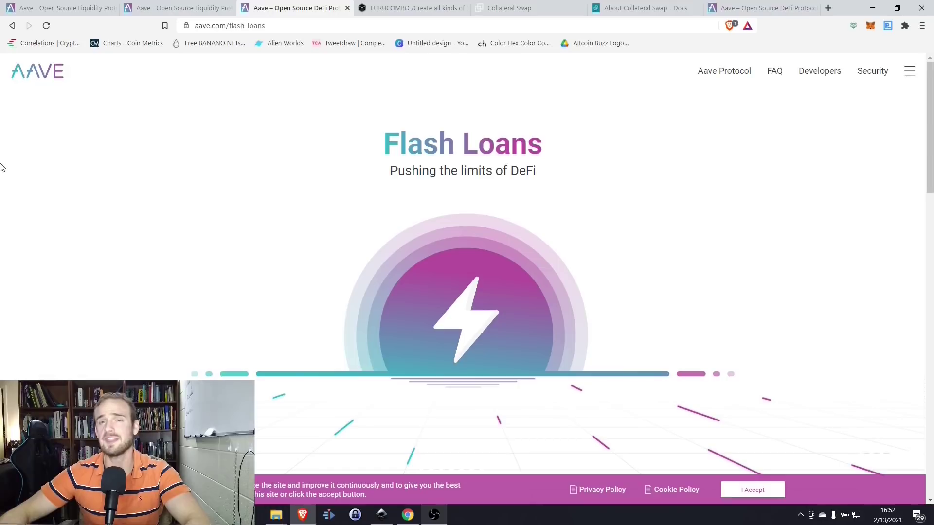
Step: Compare the staking and Flash Loans pages, then bring up the Furucombo combo builder
left_click(175, 8)
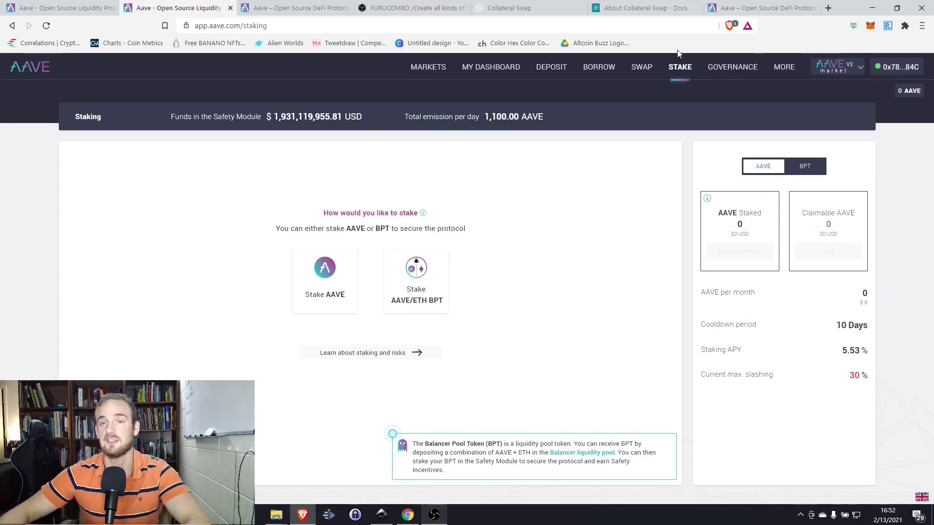
left_click(288, 9)
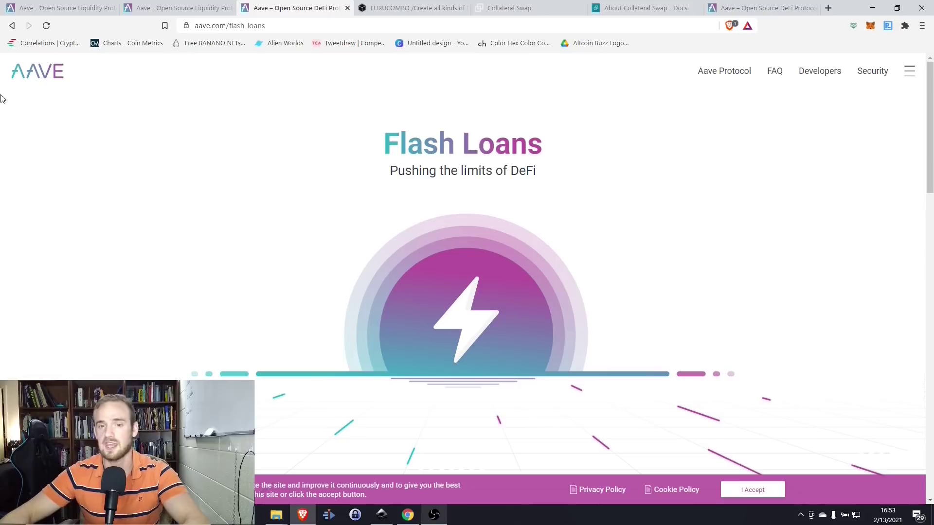
left_click(412, 7)
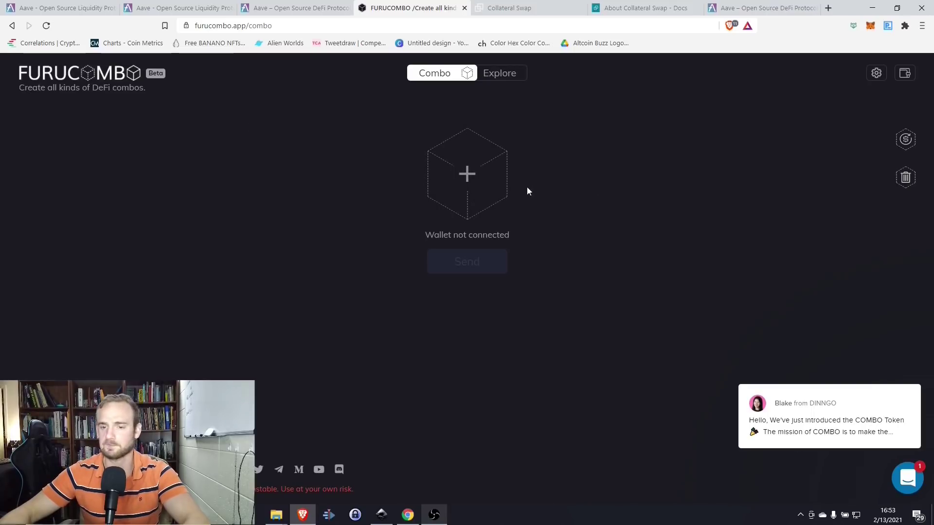
Step: Add an Aave V2 Flashloan cube to the Furucombo combo
left_click(477, 182)
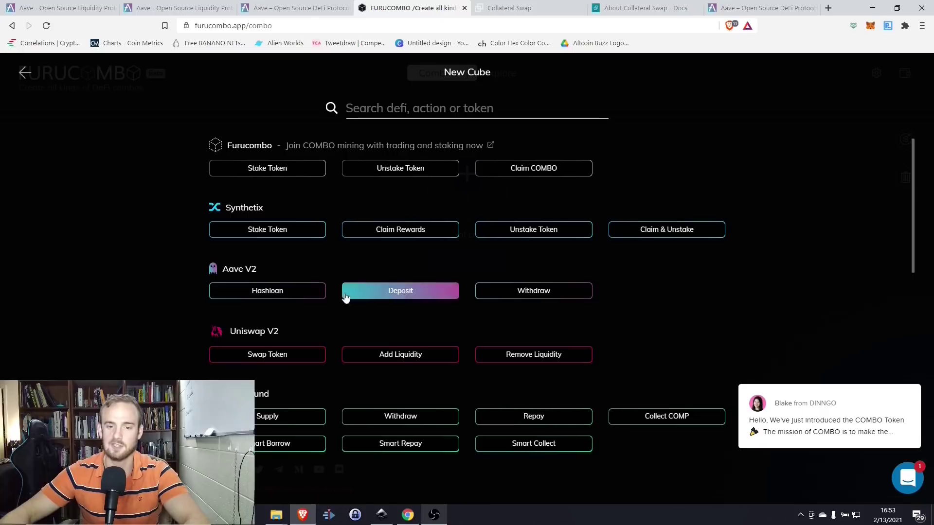
left_click(280, 294)
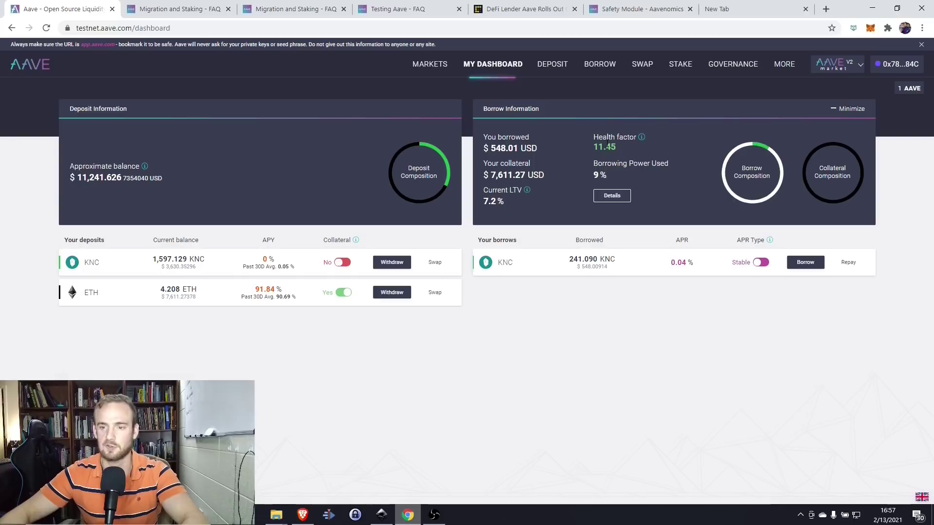
Step: Show the health factor explanation for the current 11.45 value, advising it stay above 1
left_click(641, 138)
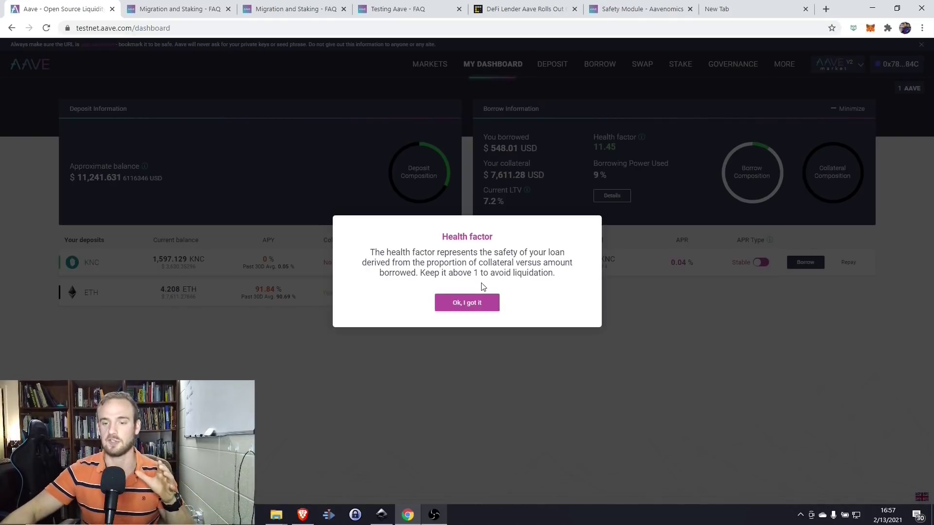
Step: Dismiss the health factor note, then review and close the Current LTV and liquidation overview explanations
left_click(468, 305)
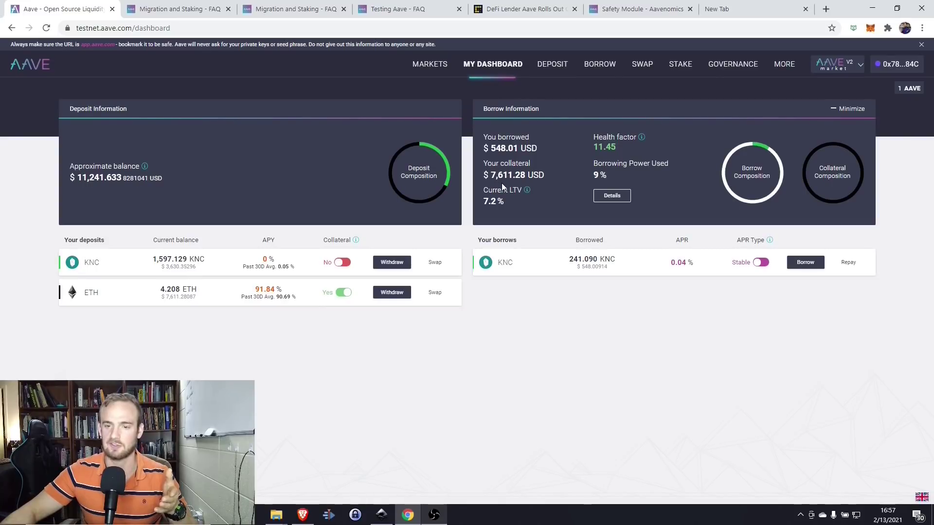
left_click(527, 191)
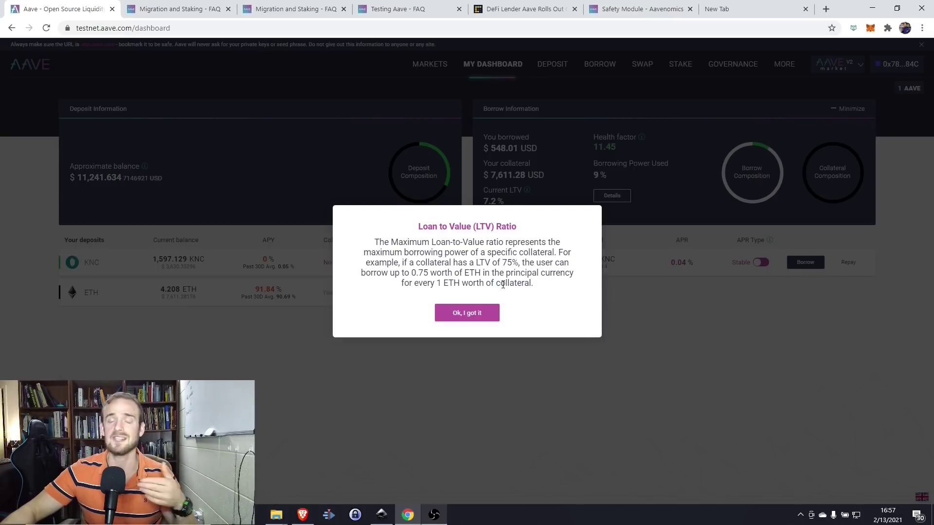
left_click(483, 313)
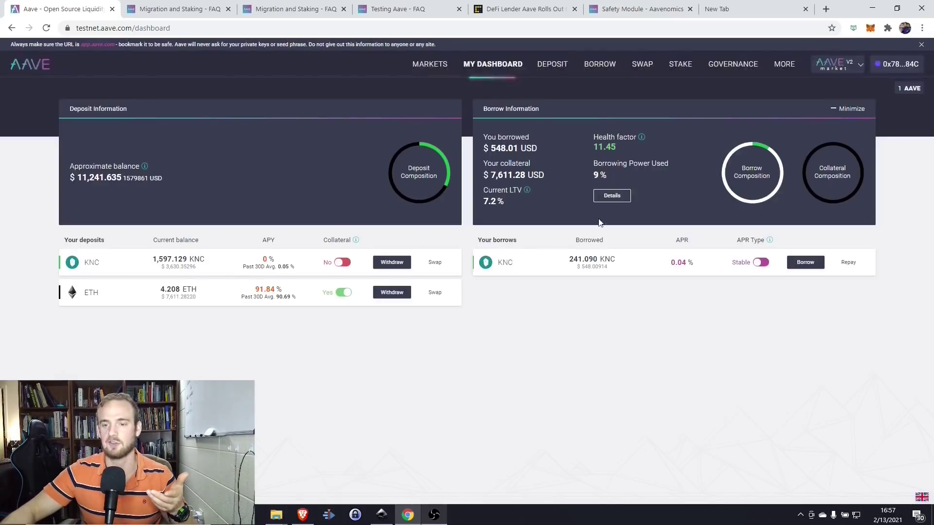
left_click(610, 197)
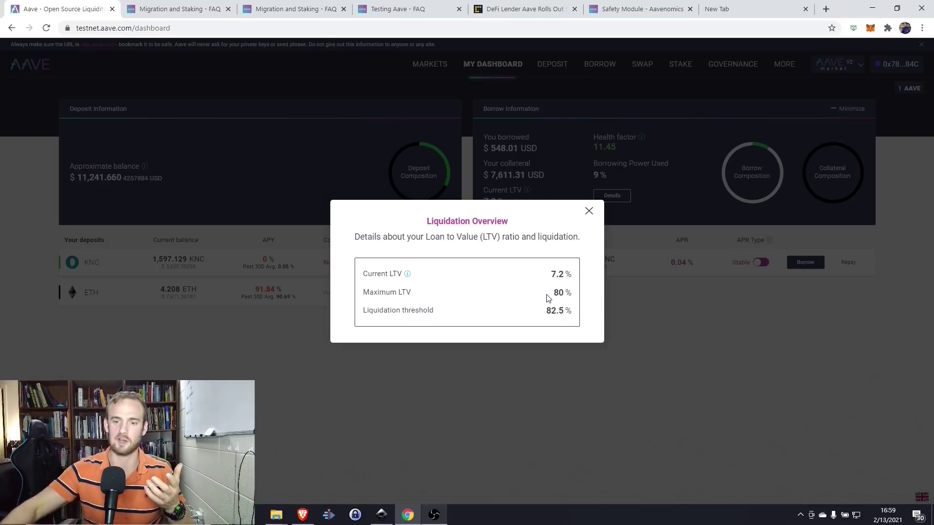
left_click(588, 212)
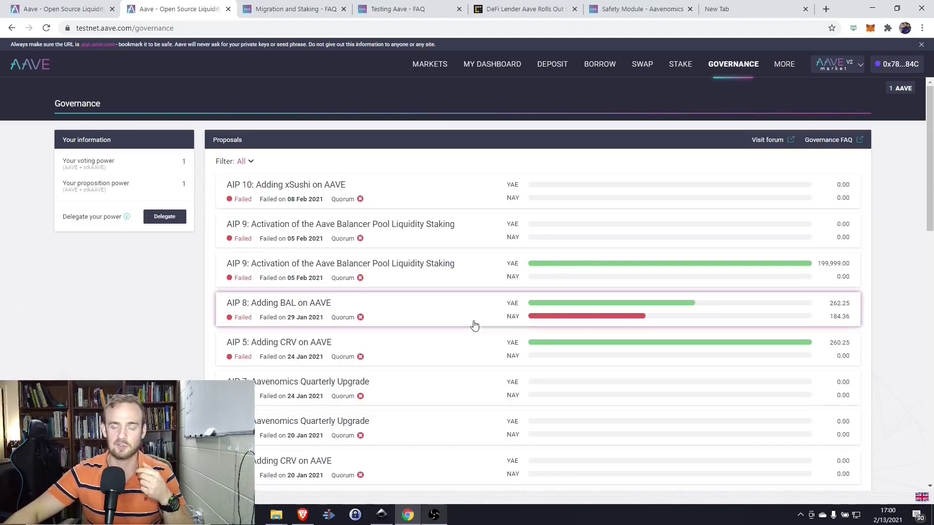
scroll(438, 255, "down", 8)
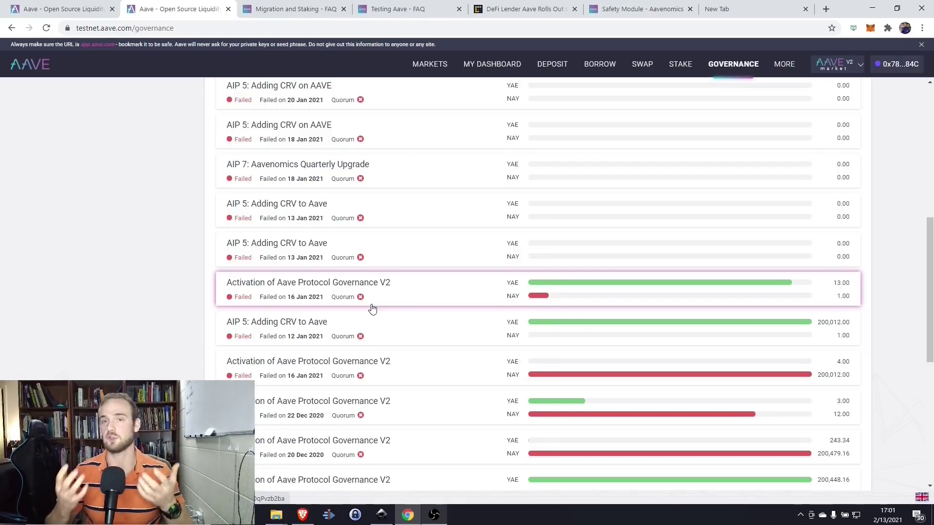
scroll(365, 305, "up", 5)
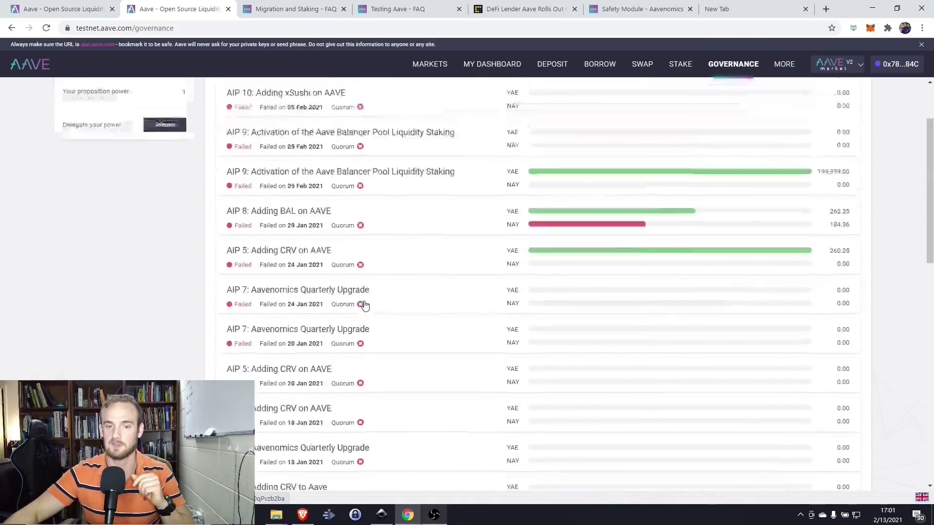